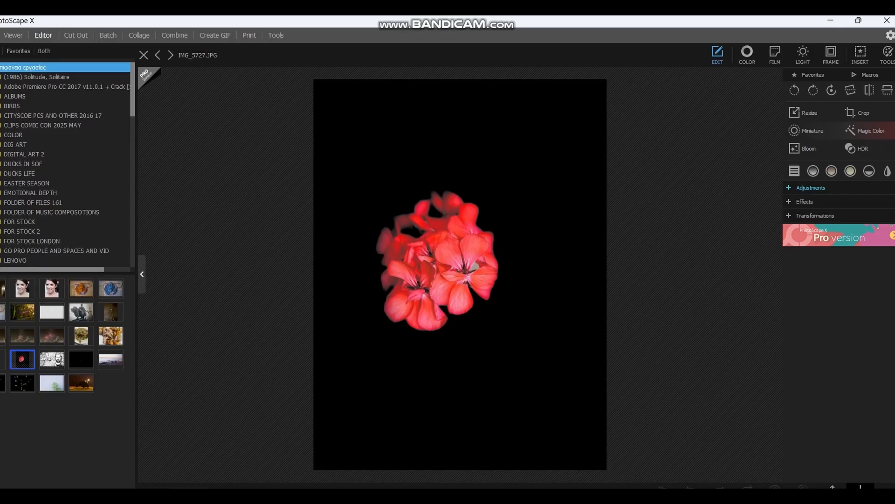
Apply Auto Color and Auto Contrast to the flower photo, each with a threshold of 50.
{"action": "left_click", "coordinate": [811, 187]}
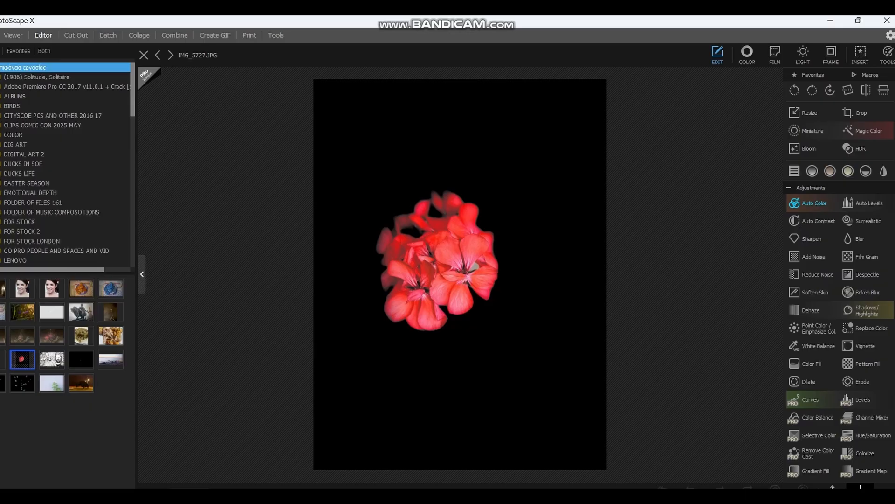
{"action": "left_click", "coordinate": [811, 203]}
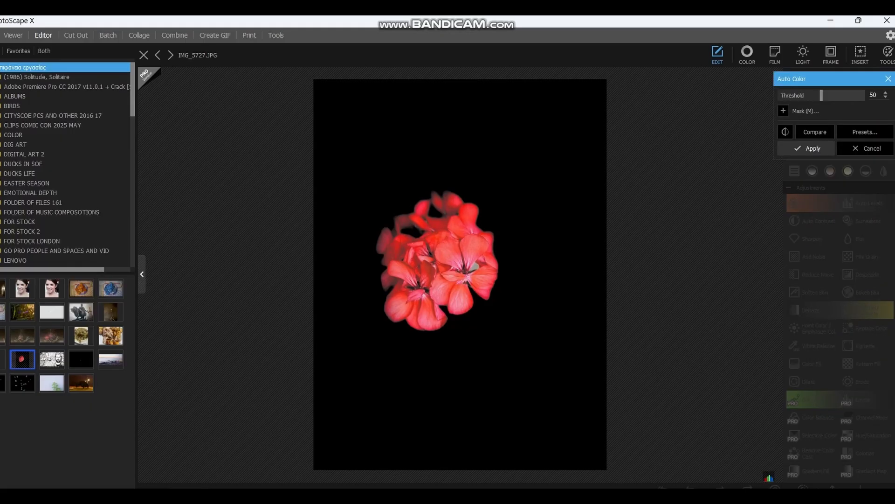
{"action": "left_click", "coordinate": [811, 148]}
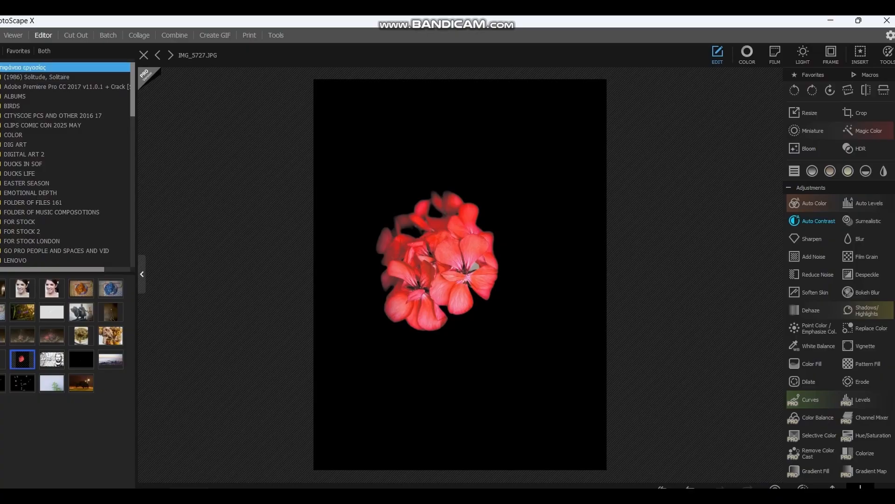
{"action": "left_click", "coordinate": [812, 220]}
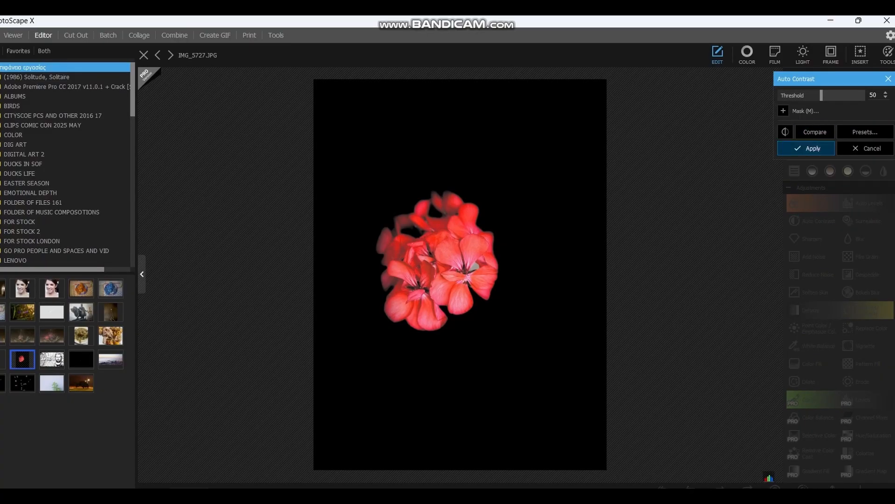
{"action": "left_click", "coordinate": [810, 148]}
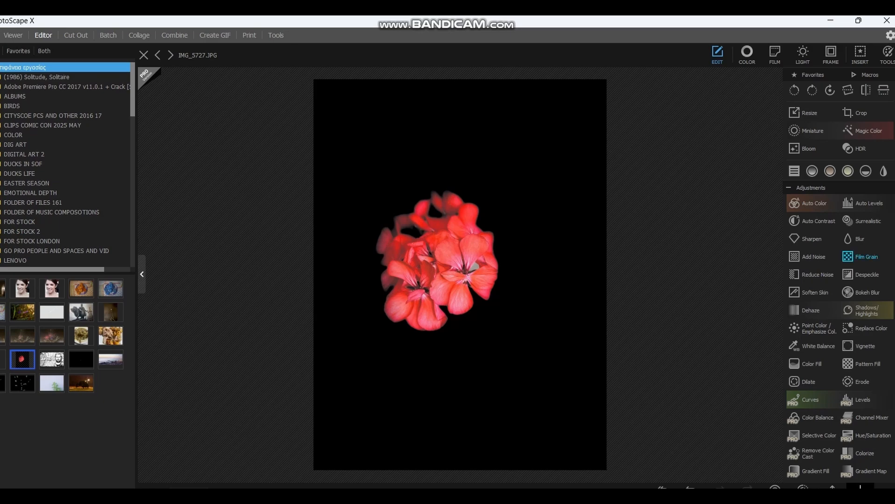
Sharpen the flower photo with a radius of 9.3 px, threshold 43 and amount 94%.
{"action": "left_click", "coordinate": [811, 238]}
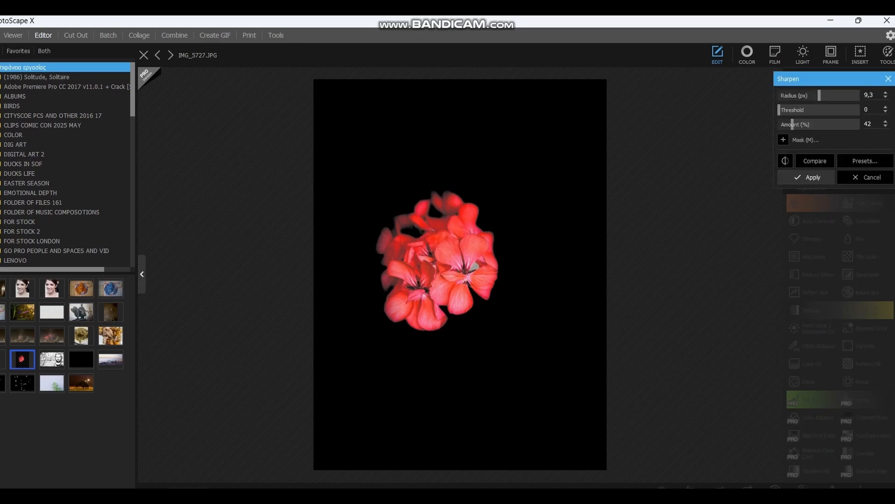
{"action": "left_click_drag", "start_coordinate": [779, 110], "coordinate": [806, 110]}
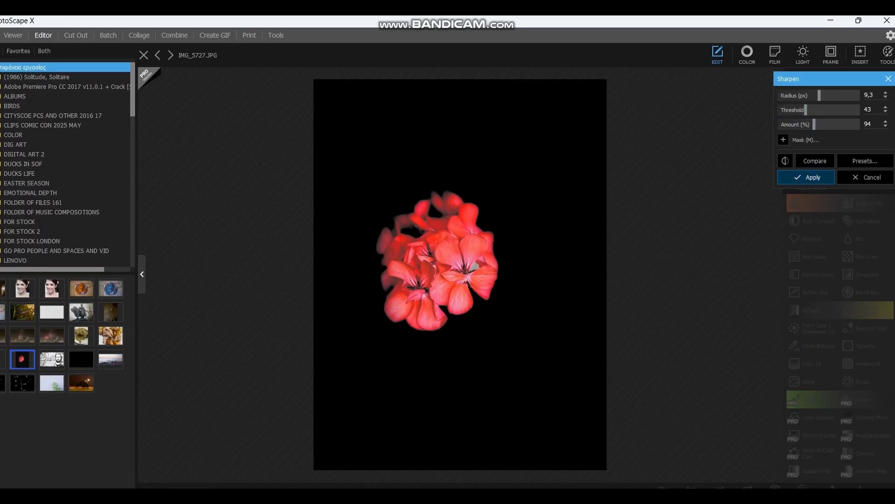
{"action": "left_click", "coordinate": [807, 177]}
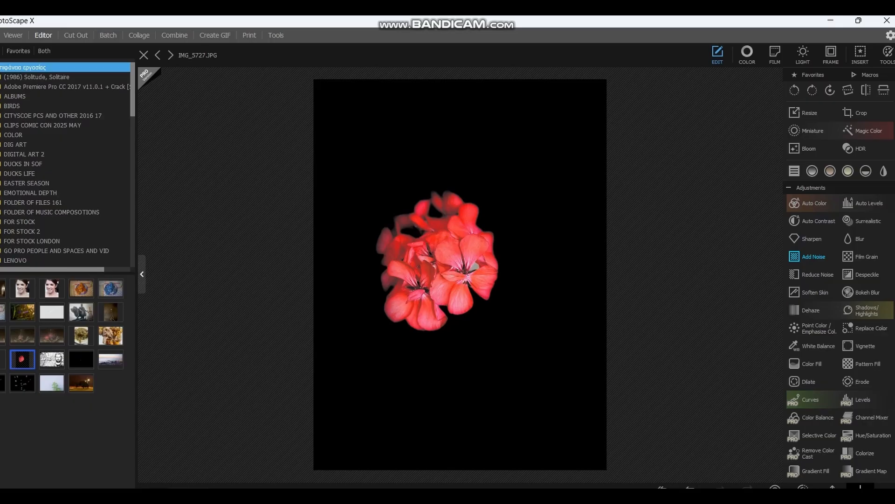
Apply Reduce Noise to the photo with color noise at 96 and a raised luminance noise value.
{"action": "left_click", "coordinate": [816, 274]}
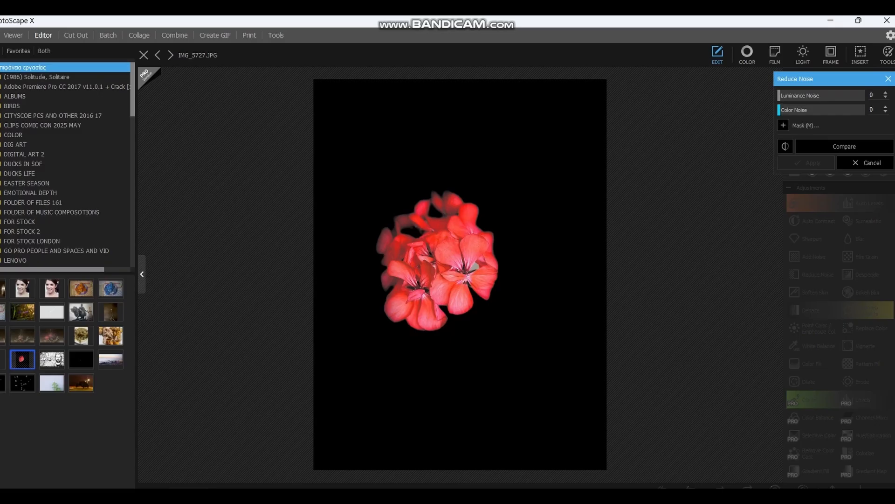
{"action": "left_click_drag", "start_coordinate": [848, 110], "coordinate": [861, 110]}
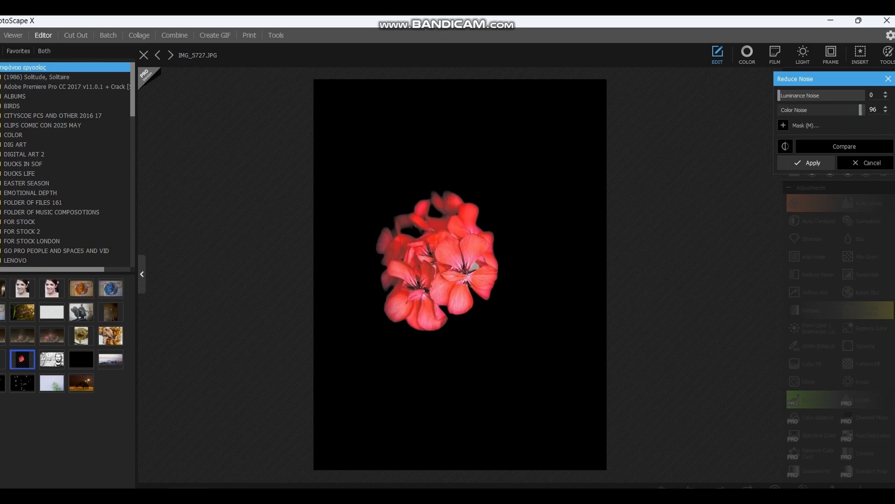
{"action": "left_click", "coordinate": [822, 95]}
{"action": "left_click", "coordinate": [825, 162]}
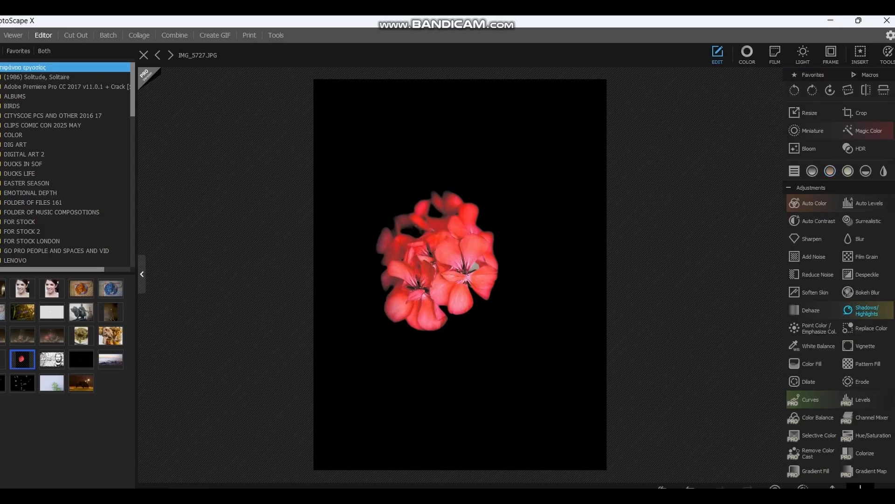
Try Soften Skin, and Point Color emphasis in orange with foreground saturation 46 and background saturation 62, without applying either.
{"action": "left_click", "coordinate": [812, 292]}
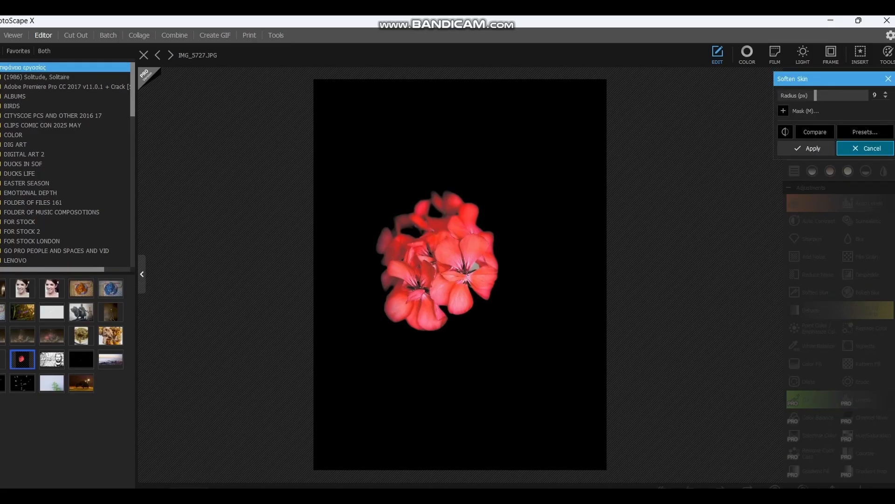
{"action": "left_click", "coordinate": [866, 148]}
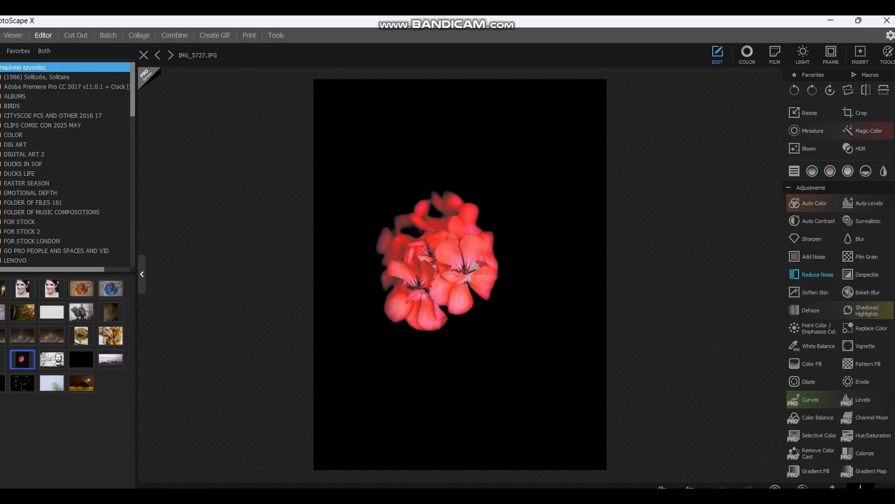
{"action": "left_click", "coordinate": [814, 328]}
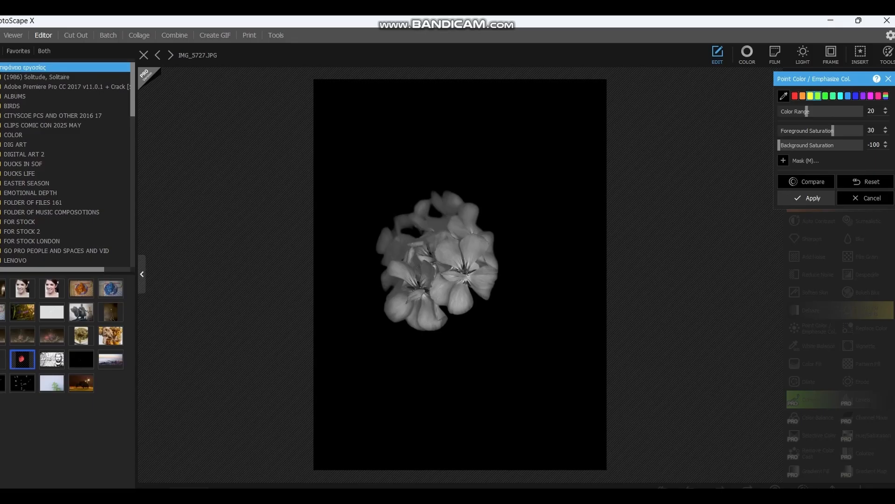
{"action": "left_click", "coordinate": [505, 281]}
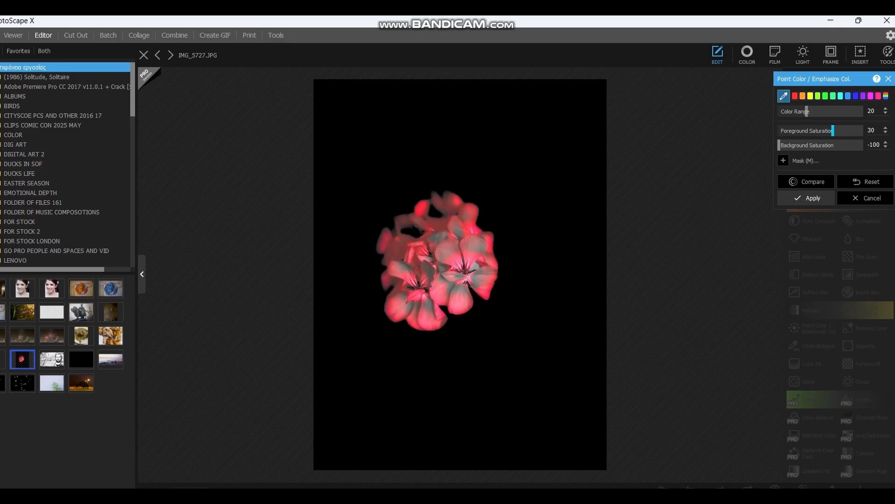
{"action": "left_click", "coordinate": [803, 95]}
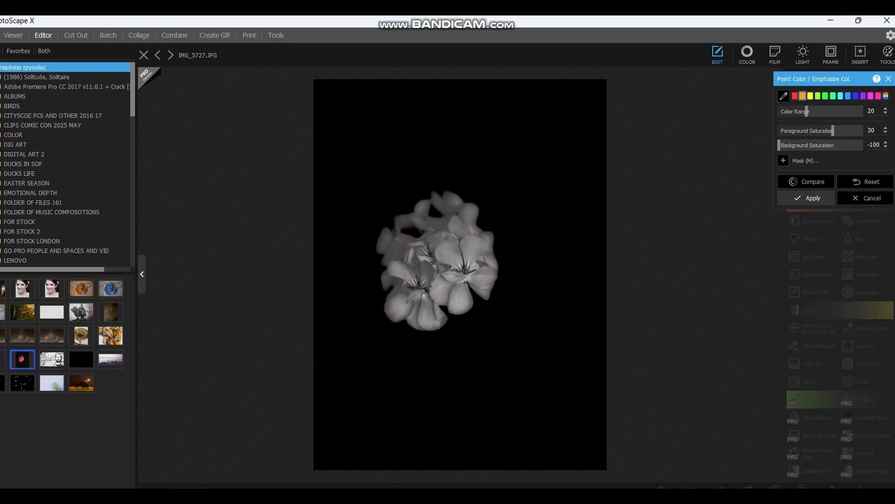
{"action": "left_click_drag", "start_coordinate": [833, 131], "coordinate": [840, 130]}
{"action": "left_click_drag", "start_coordinate": [779, 145], "coordinate": [847, 145]}
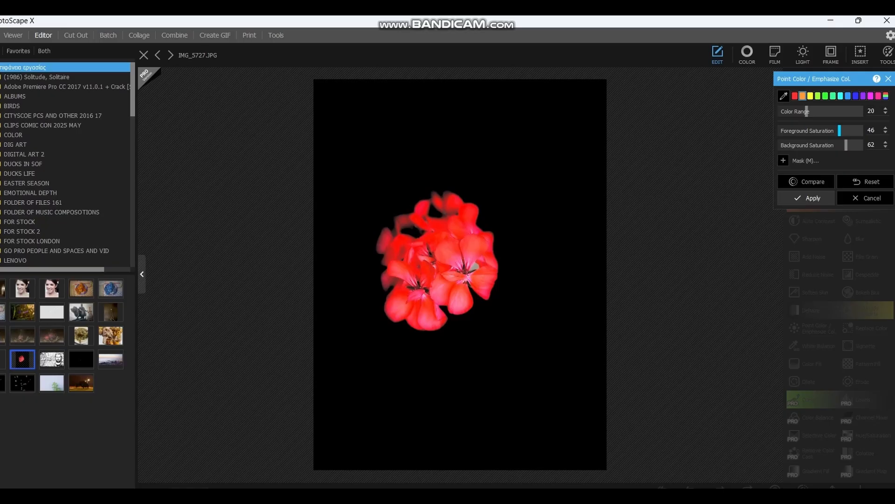
{"action": "left_click_drag", "start_coordinate": [839, 131], "coordinate": [810, 130]}
{"action": "left_click", "coordinate": [866, 198]}
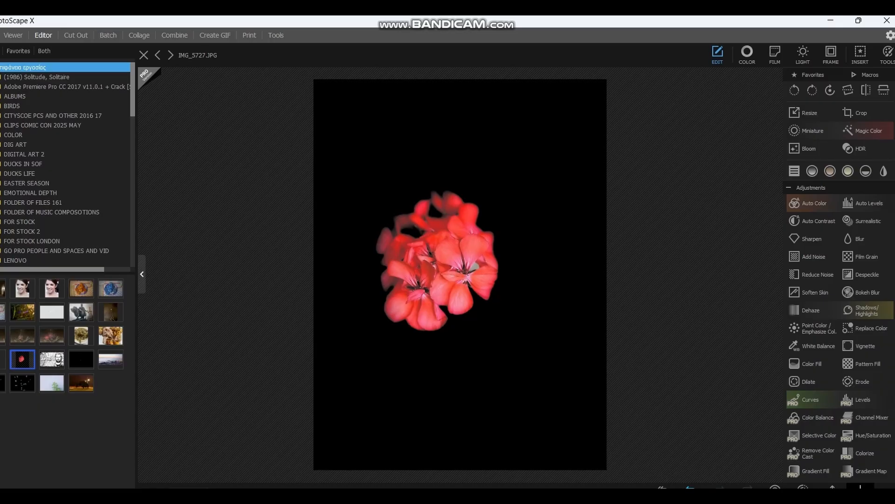
Undo all adjustments applied to the photo, from Reduce Noise and Sharpen back through Auto Contrast and Auto Color.
{"action": "left_click", "coordinate": [690, 487]}
{"action": "left_click", "coordinate": [691, 487]}
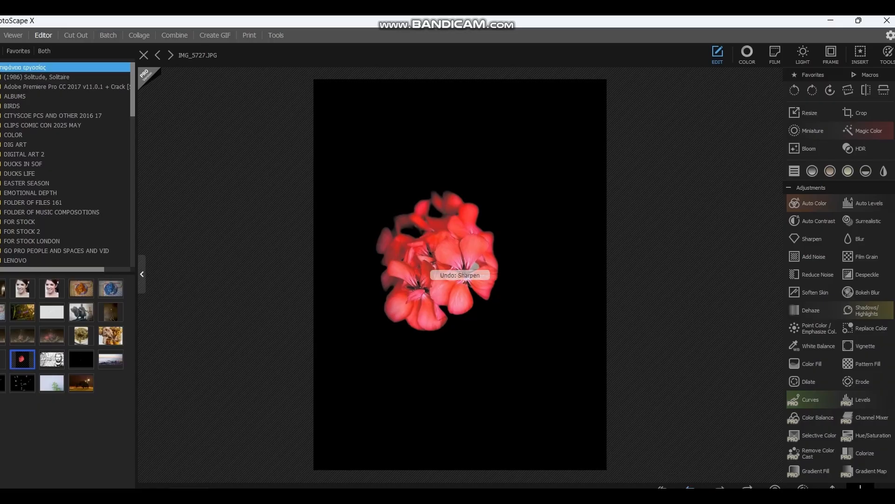
{"action": "left_click", "coordinate": [690, 487]}
{"action": "left_click", "coordinate": [690, 488]}
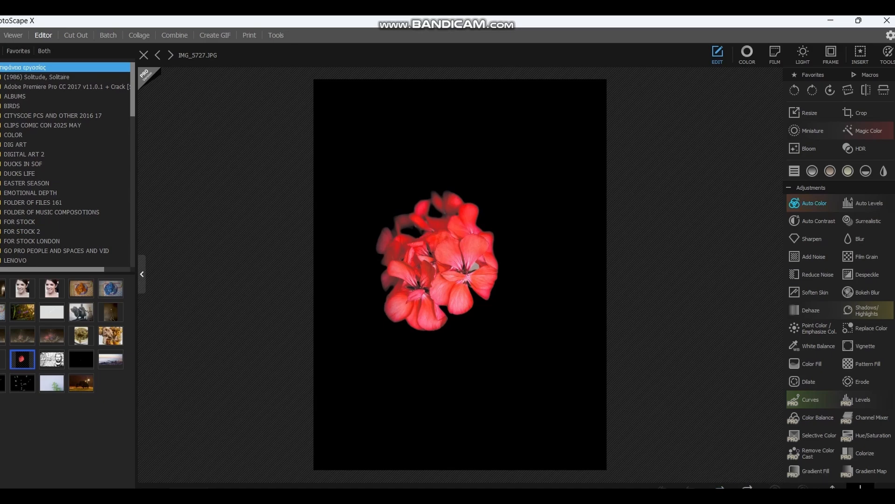
Apply Auto Color with threshold 50, and White Balance with Preserve Luminosity enabled, to the flower photo.
{"action": "left_click", "coordinate": [812, 203]}
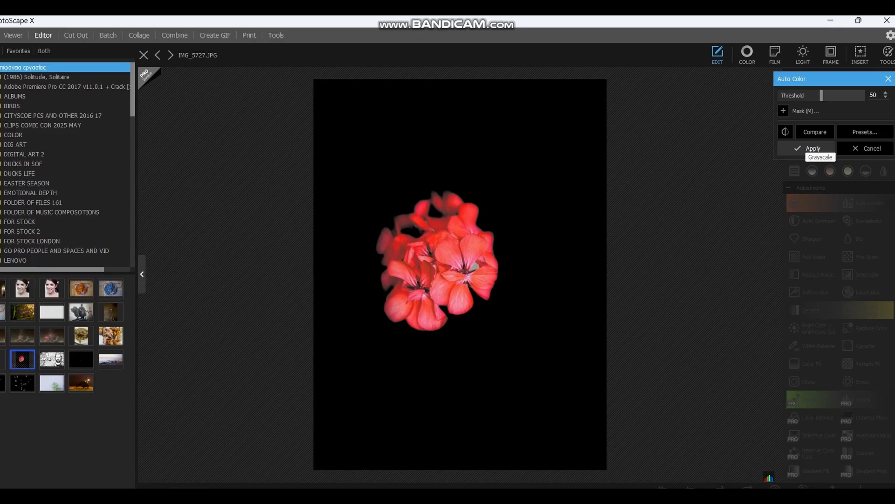
{"action": "left_click", "coordinate": [810, 148]}
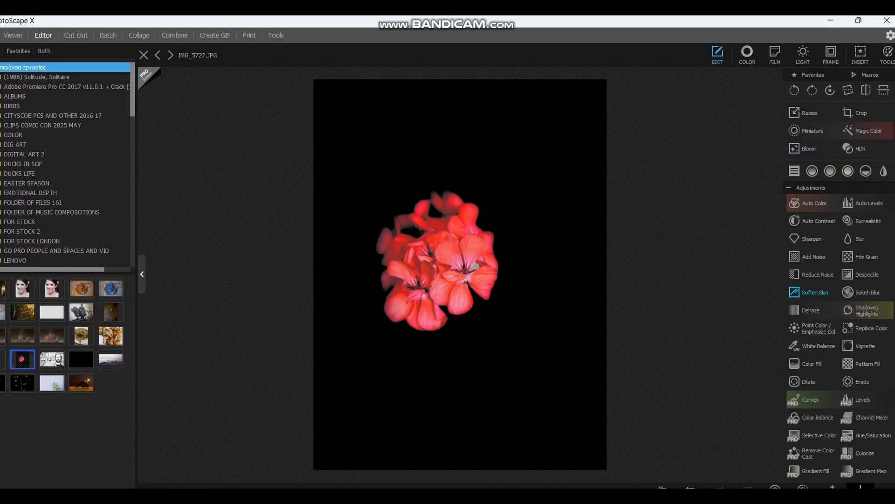
{"action": "left_click", "coordinate": [818, 346]}
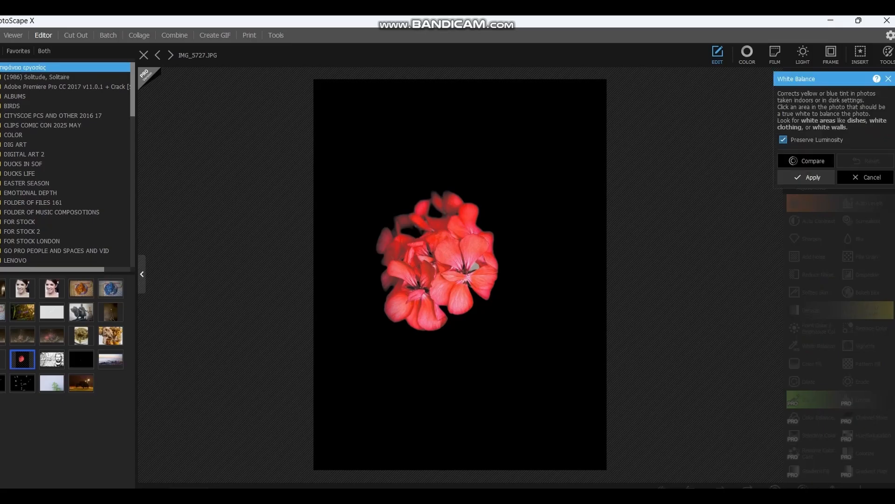
{"action": "left_click", "coordinate": [806, 177]}
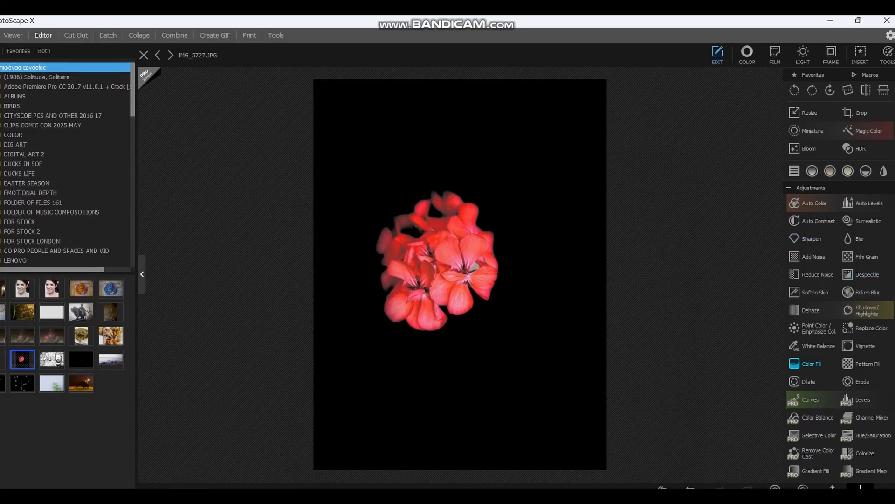
Preview a red Color Fill in Overlay mode at 50 opacity on the photo without applying it.
{"action": "left_click", "coordinate": [812, 363]}
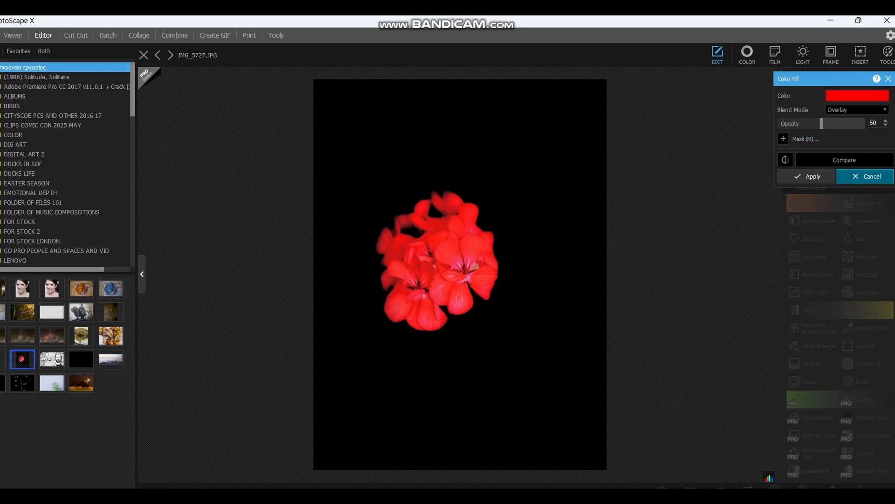
{"action": "left_click", "coordinate": [866, 176]}
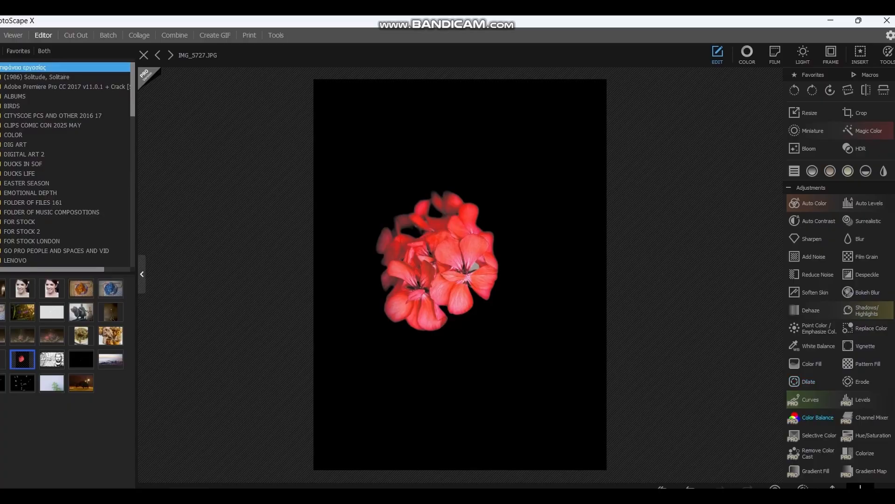
Apply the Dilate adjustment to the flower with its amount raised above 50.
{"action": "left_click", "coordinate": [804, 381]}
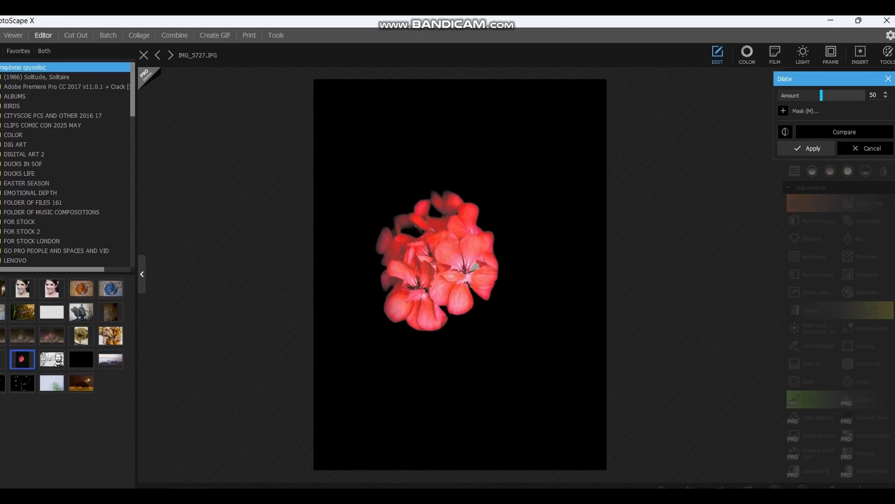
{"action": "left_click_drag", "start_coordinate": [821, 95], "coordinate": [837, 95]}
{"action": "left_click", "coordinate": [810, 148]}
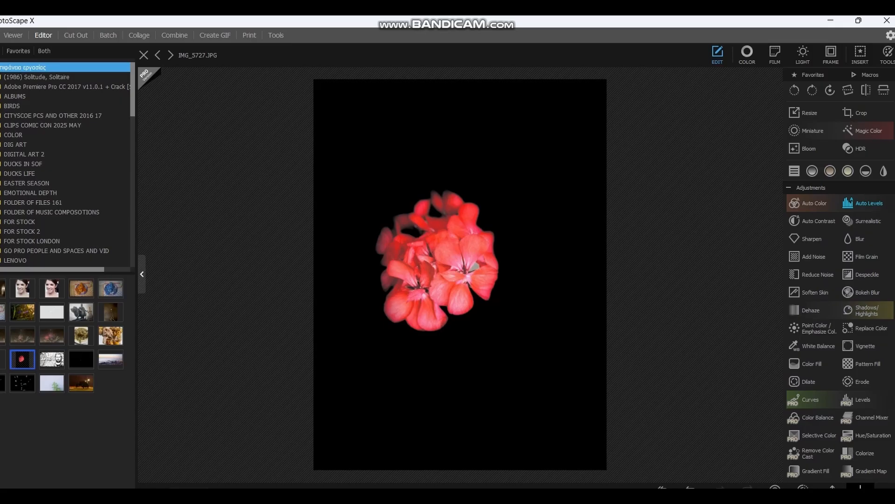
Preview Auto Levels at threshold 50 and Surrealistic at 90 with HDR on the photo without applying either.
{"action": "left_click", "coordinate": [862, 203]}
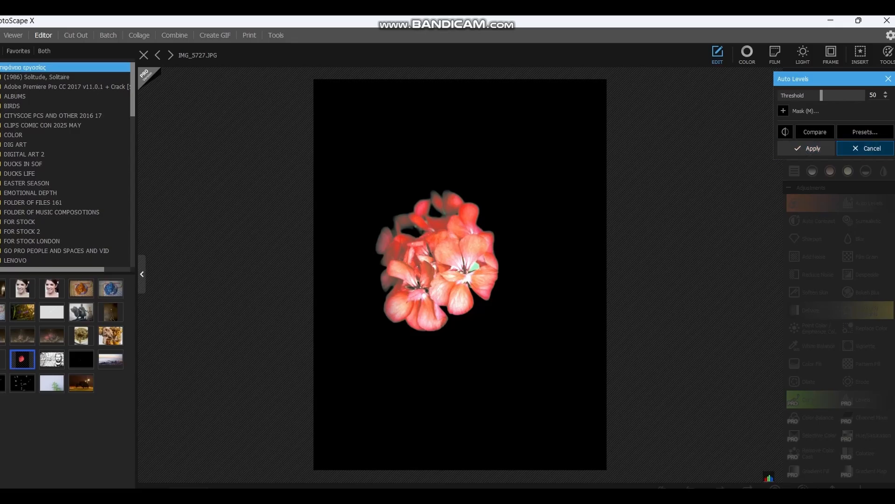
{"action": "left_click", "coordinate": [868, 148]}
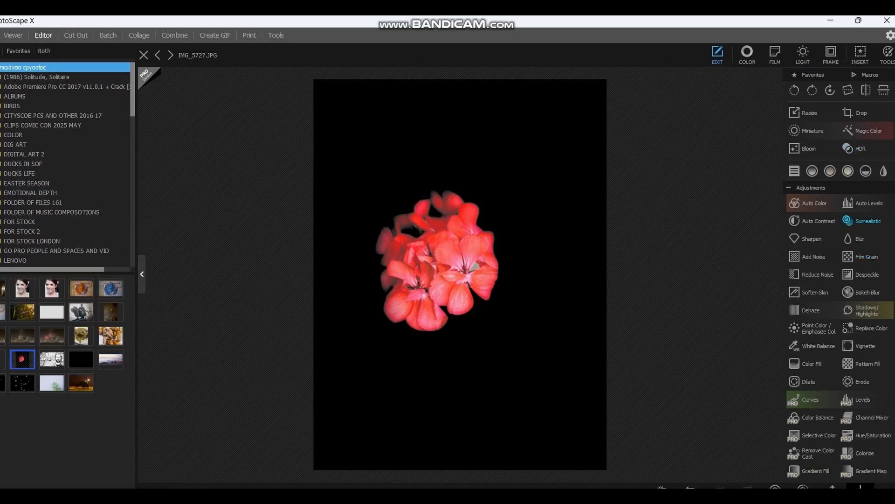
{"action": "left_click", "coordinate": [867, 221]}
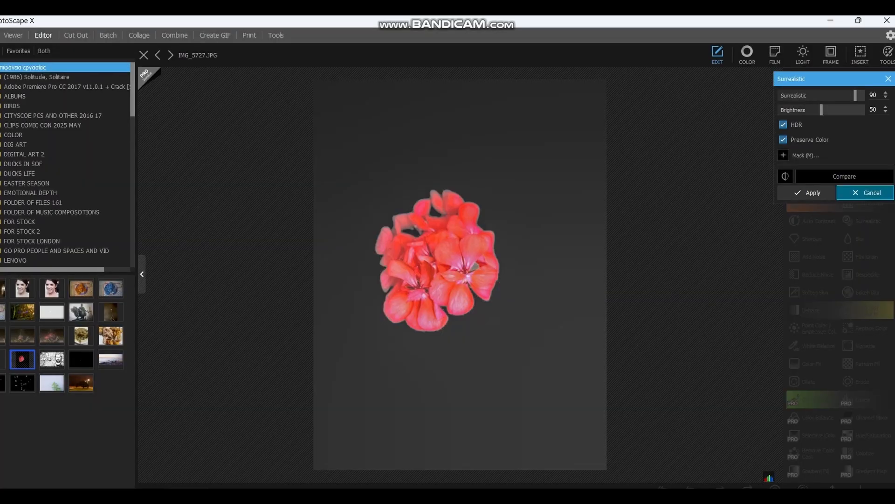
{"action": "left_click", "coordinate": [867, 192]}
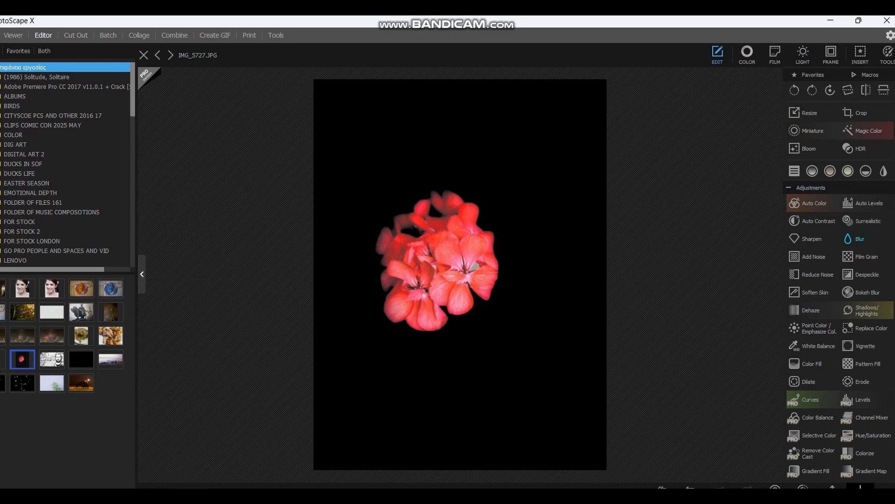
Try the Blur adjustment on the photo with a radius slightly above 9.3 px, without applying it.
{"action": "left_click", "coordinate": [858, 239]}
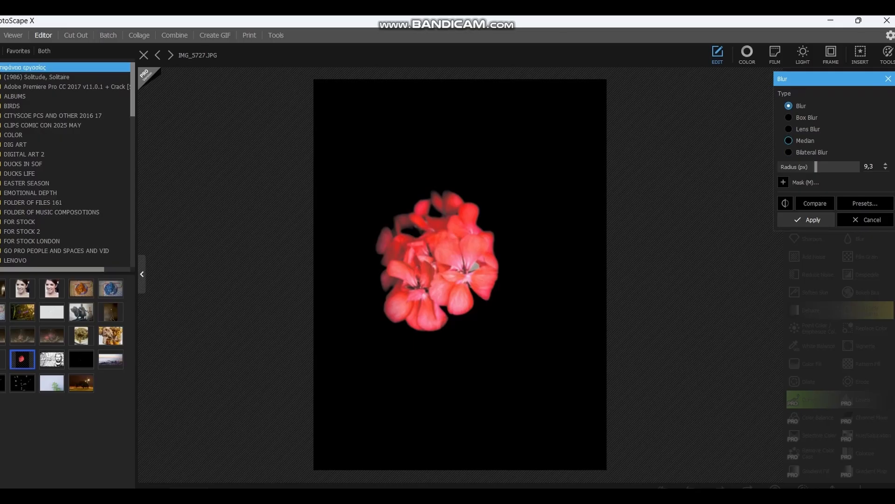
{"action": "mouse_move", "coordinate": [816, 166]}
{"action": "left_mouse_down"}
{"action": "mouse_move", "coordinate": [835, 166]}
{"action": "mouse_move", "coordinate": [792, 167]}
{"action": "mouse_move", "coordinate": [819, 167]}
{"action": "left_mouse_up"}
{"action": "left_click", "coordinate": [866, 220]}
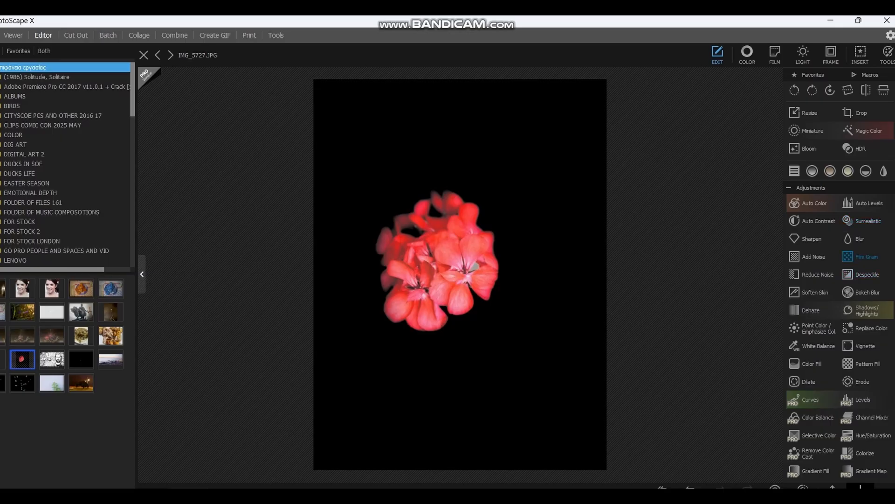
Preview Film Grain with scale 89 and Despeckle with a 3 px radius on the photo without applying either.
{"action": "left_click", "coordinate": [860, 256]}
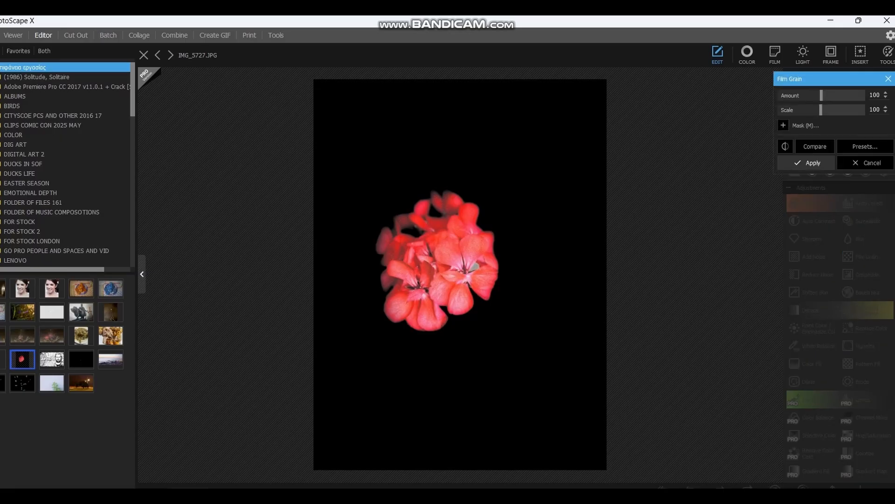
{"action": "mouse_move", "coordinate": [821, 110]}
{"action": "left_mouse_down"}
{"action": "mouse_move", "coordinate": [834, 110]}
{"action": "mouse_move", "coordinate": [812, 109]}
{"action": "left_mouse_up"}
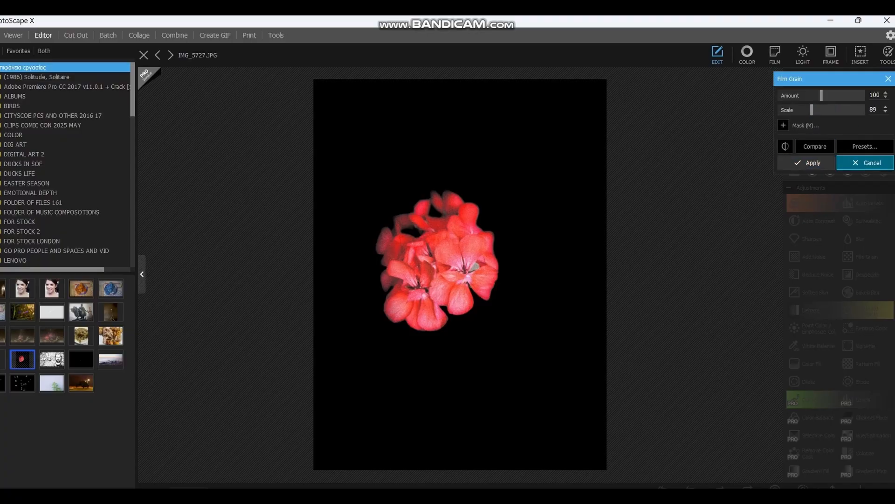
{"action": "left_click", "coordinate": [867, 162]}
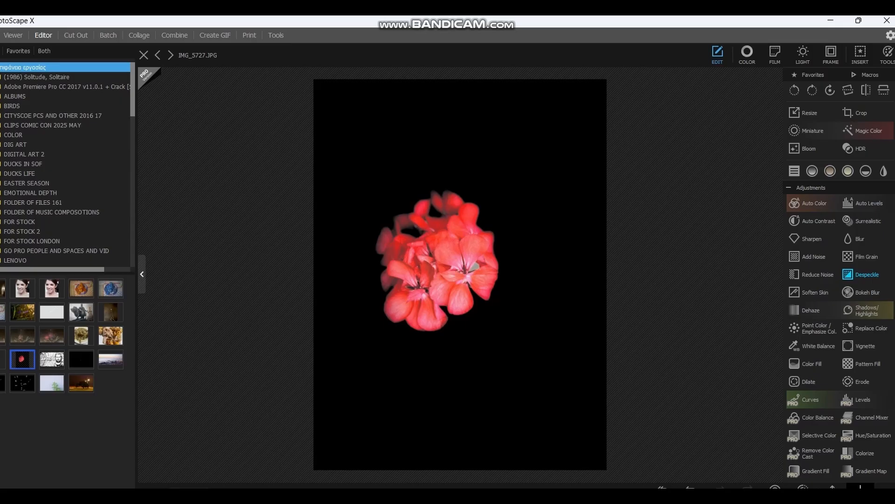
{"action": "left_click", "coordinate": [862, 274]}
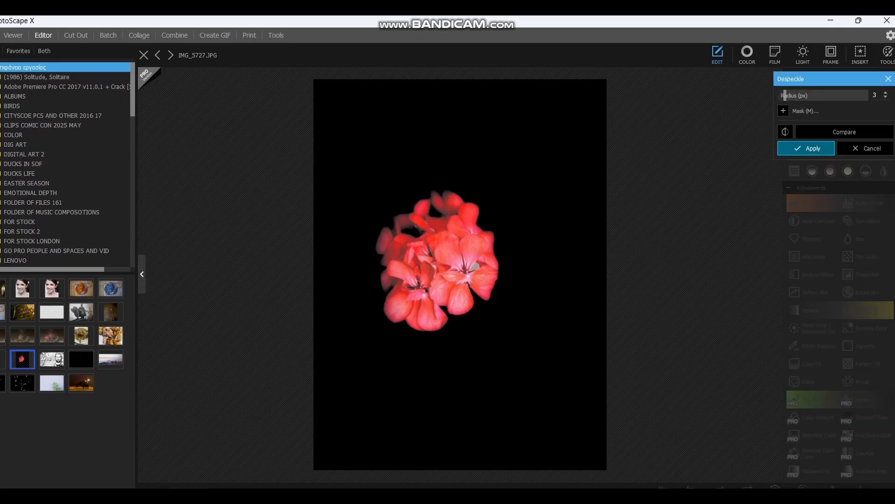
{"action": "left_click", "coordinate": [866, 148]}
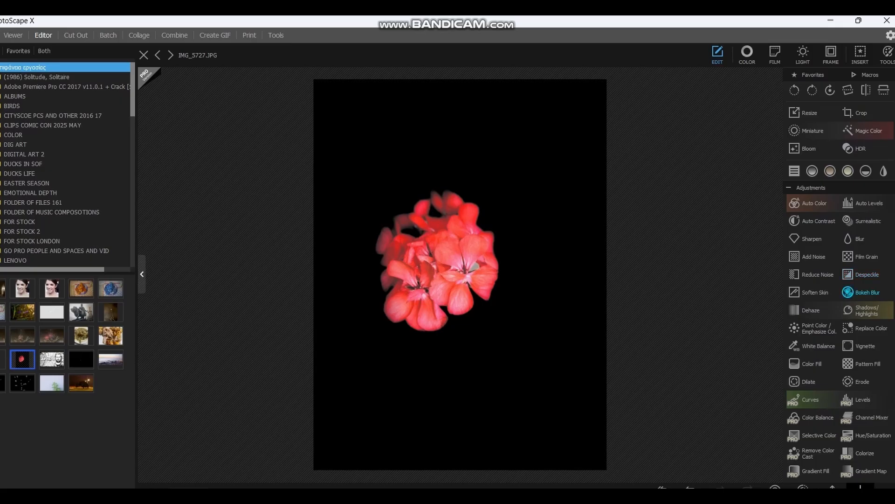
Try a Pentagon Bokeh Blur on the flower with the radius raised to 29 and highlights at 50, without applying it.
{"action": "left_click", "coordinate": [861, 292]}
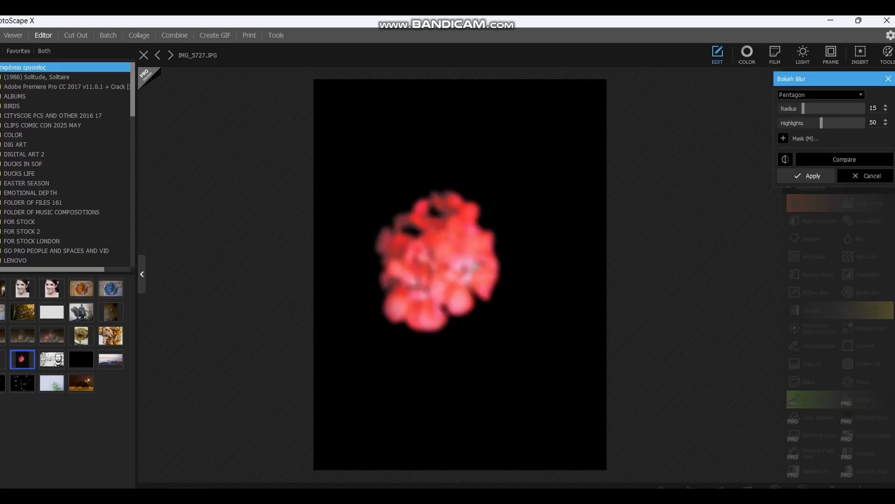
{"action": "left_click_drag", "start_coordinate": [804, 108], "coordinate": [828, 109]}
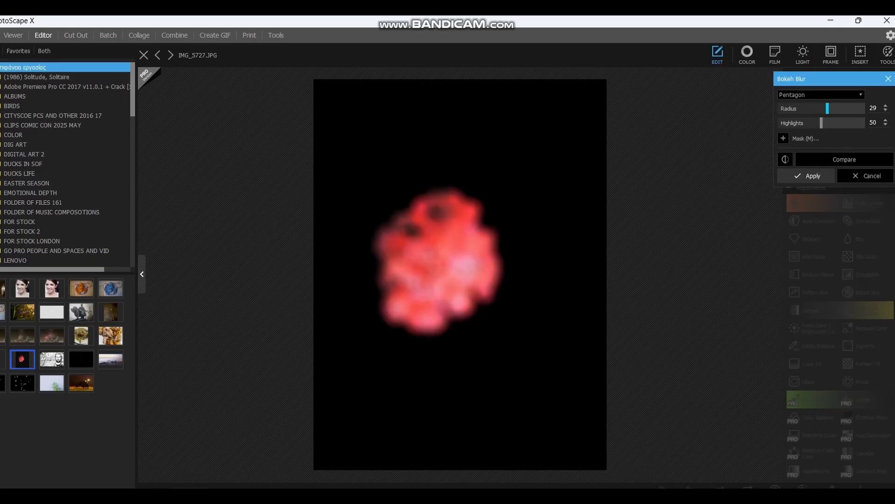
{"action": "left_click", "coordinate": [806, 108]}
{"action": "left_click", "coordinate": [865, 176]}
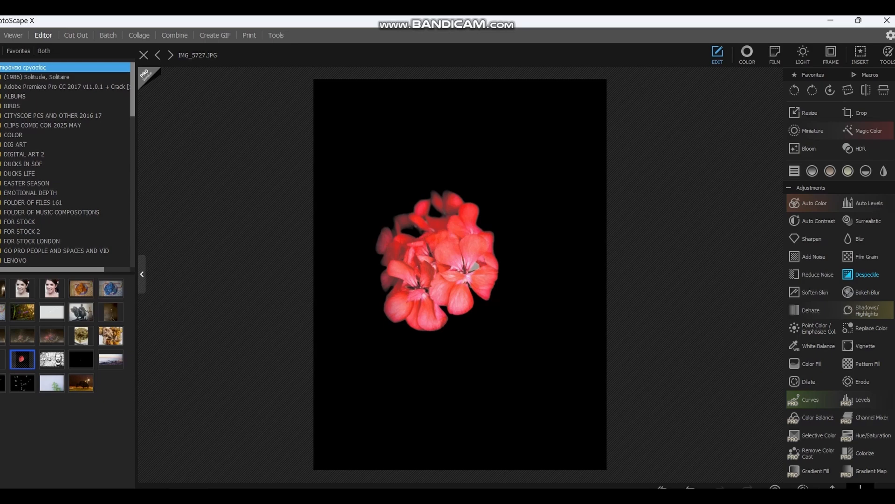
Use Replace Color with Color Range 20 to shift the sampled red petal color to a blue-violet hue.
{"action": "left_click", "coordinate": [869, 327]}
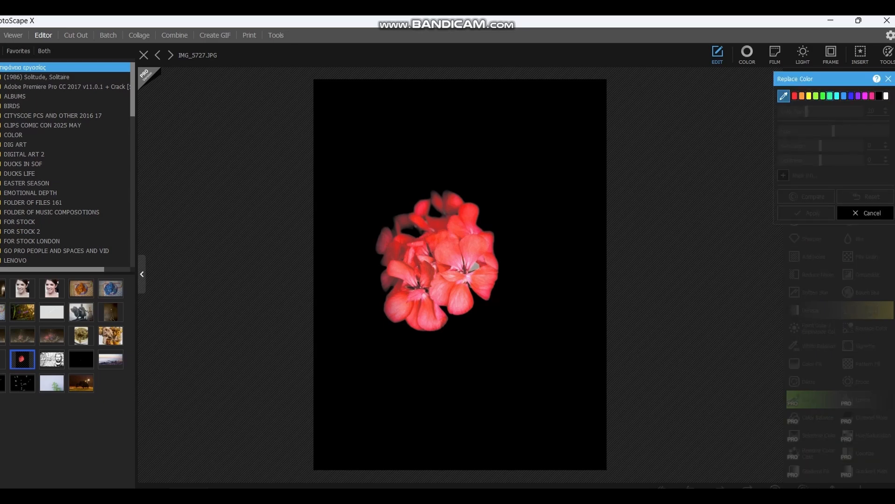
{"action": "left_click", "coordinate": [830, 96]}
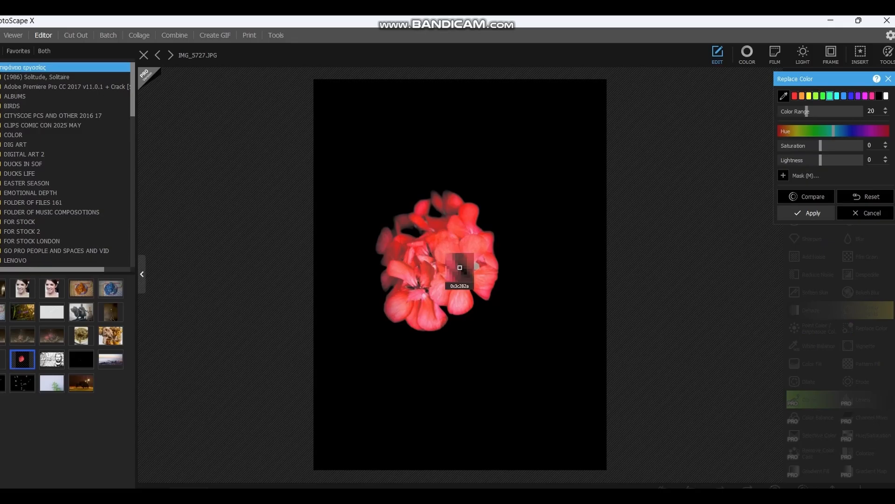
{"action": "left_click", "coordinate": [460, 266]}
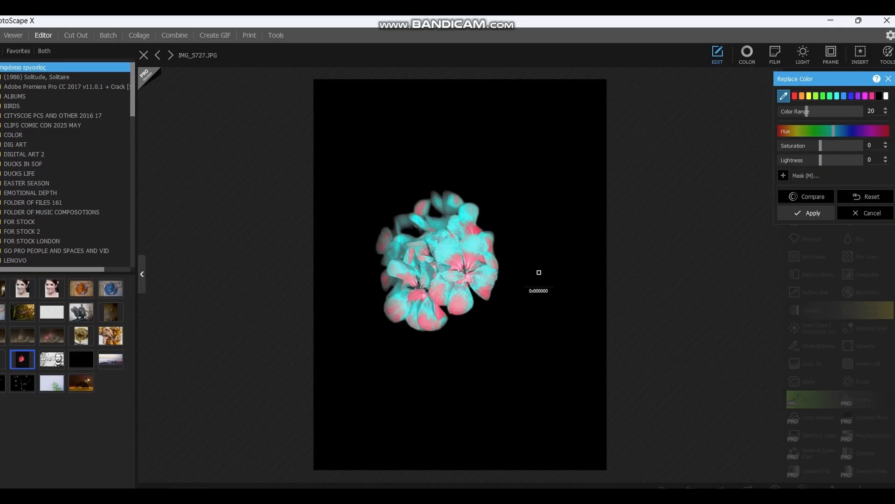
{"action": "left_click", "coordinate": [784, 95]}
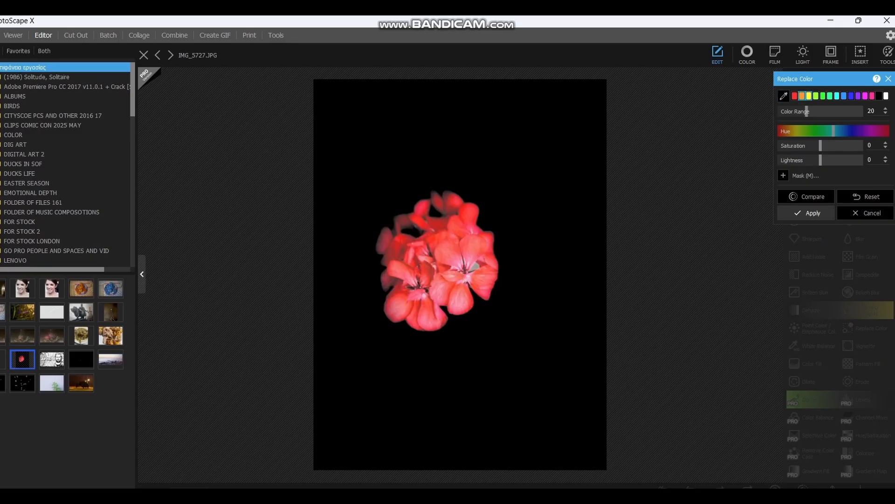
{"action": "left_click", "coordinate": [467, 254]}
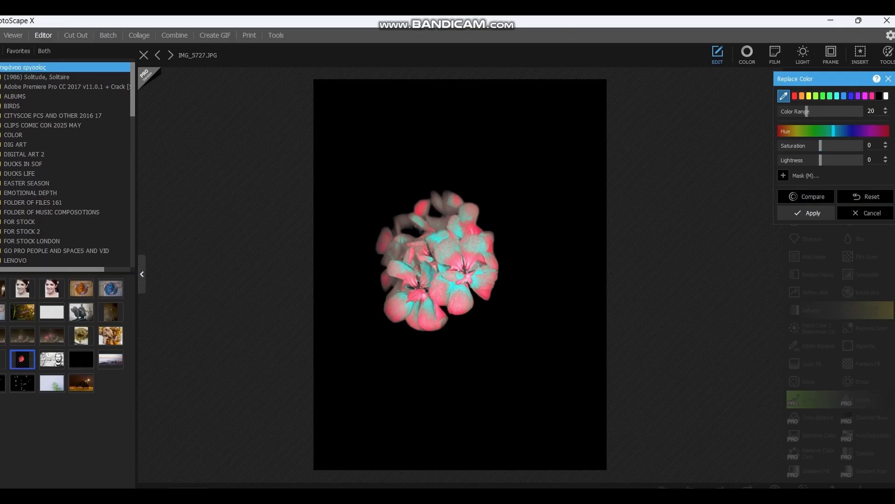
{"action": "mouse_move", "coordinate": [834, 131]}
{"action": "left_mouse_down"}
{"action": "mouse_move", "coordinate": [850, 131]}
{"action": "mouse_move", "coordinate": [808, 131]}
{"action": "mouse_move", "coordinate": [855, 131]}
{"action": "left_mouse_up"}
{"action": "left_click", "coordinate": [809, 96]}
{"action": "left_click", "coordinate": [823, 96]}
{"action": "left_click", "coordinate": [783, 96]}
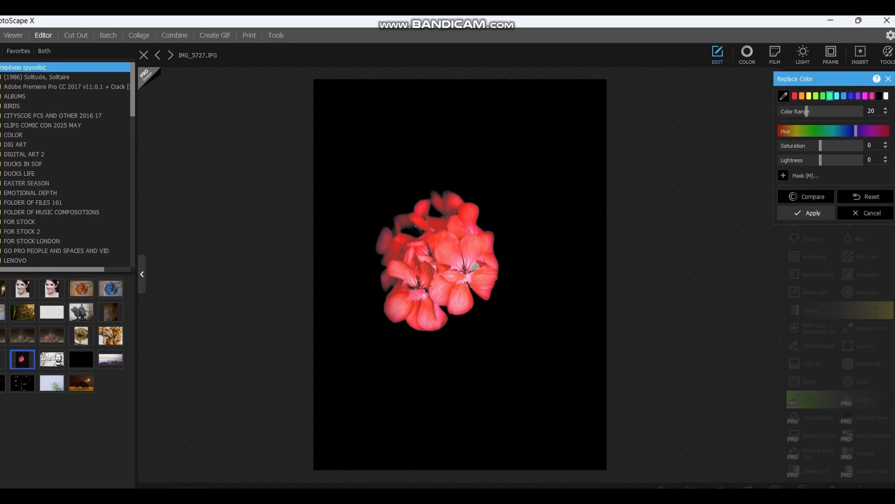
{"action": "left_click", "coordinate": [456, 261]}
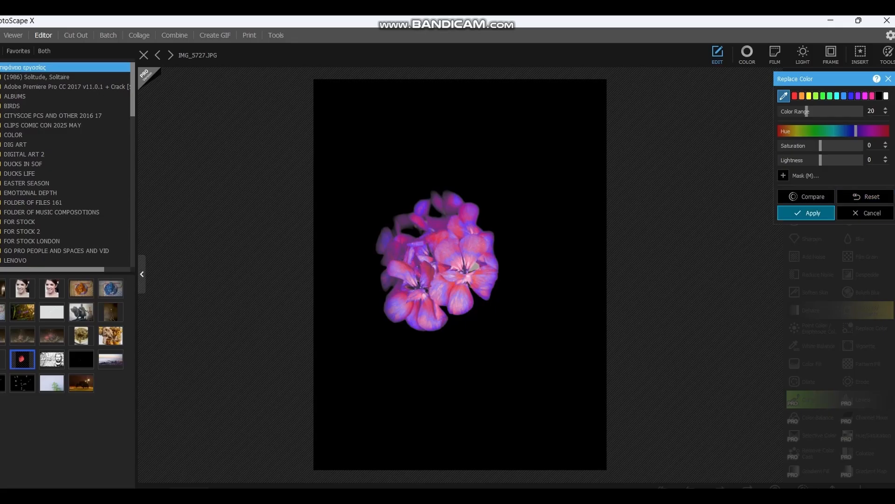
{"action": "left_click", "coordinate": [806, 213]}
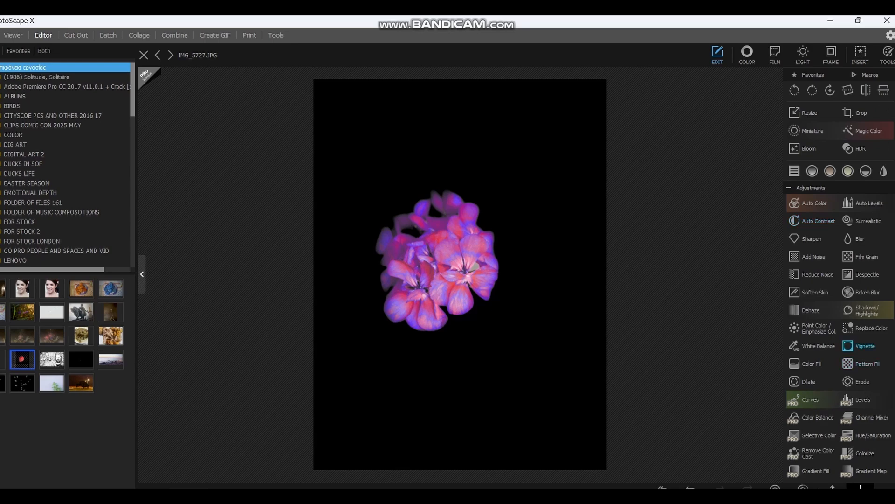
Apply a black Vignette with amount 74 and size 33 to the photo.
{"action": "left_click", "coordinate": [865, 346]}
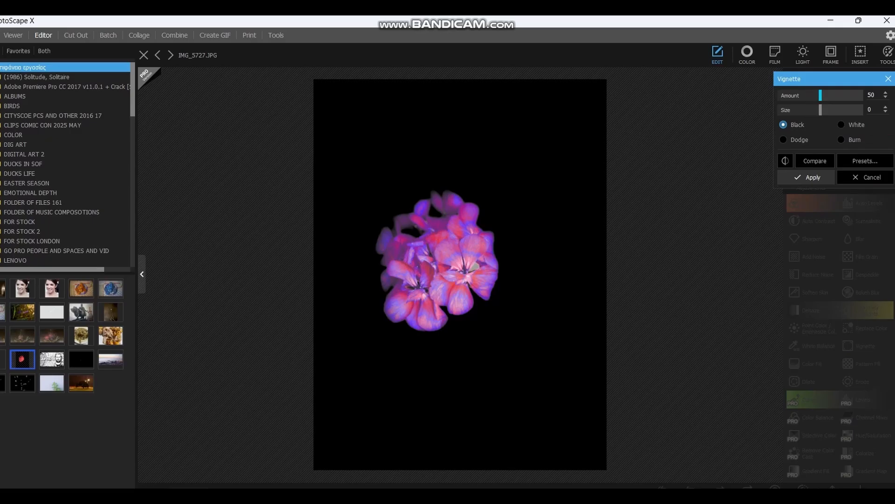
{"action": "mouse_move", "coordinate": [821, 96]}
{"action": "left_mouse_down"}
{"action": "mouse_move", "coordinate": [840, 95]}
{"action": "mouse_move", "coordinate": [821, 109]}
{"action": "mouse_move", "coordinate": [849, 110]}
{"action": "mouse_move", "coordinate": [821, 109]}
{"action": "mouse_move", "coordinate": [834, 109]}
{"action": "left_mouse_up"}
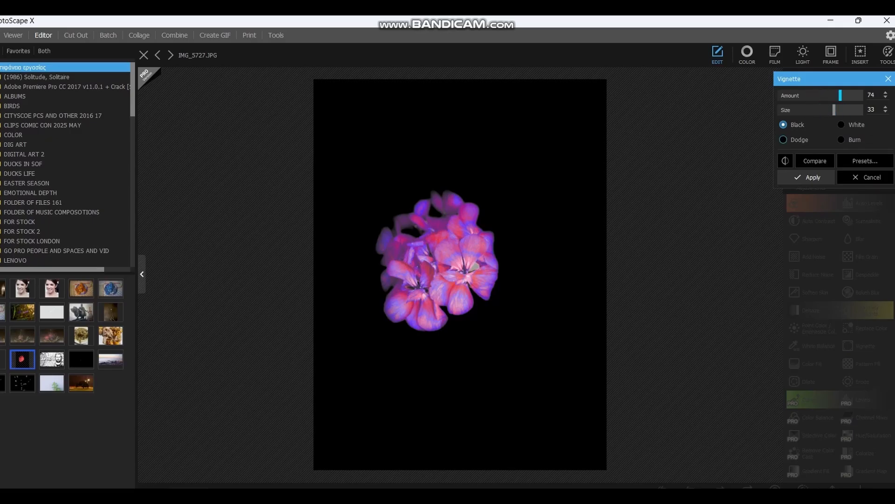
{"action": "left_click", "coordinate": [814, 177]}
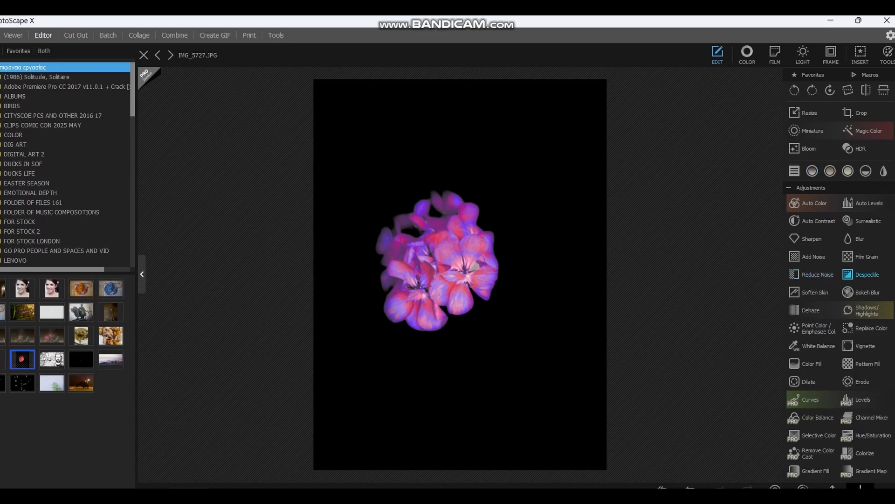
Preview a dark dot Pattern Fill over the photo and discard it without applying.
{"action": "left_click", "coordinate": [866, 364]}
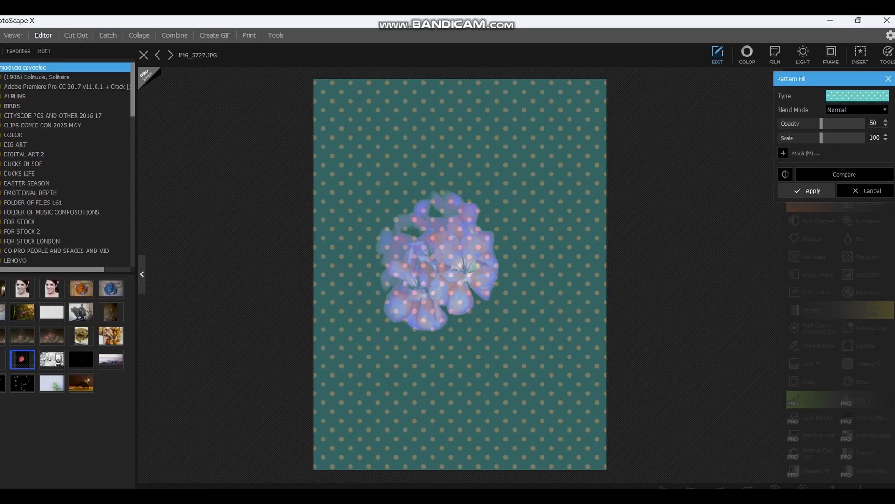
{"action": "left_click", "coordinate": [857, 95]}
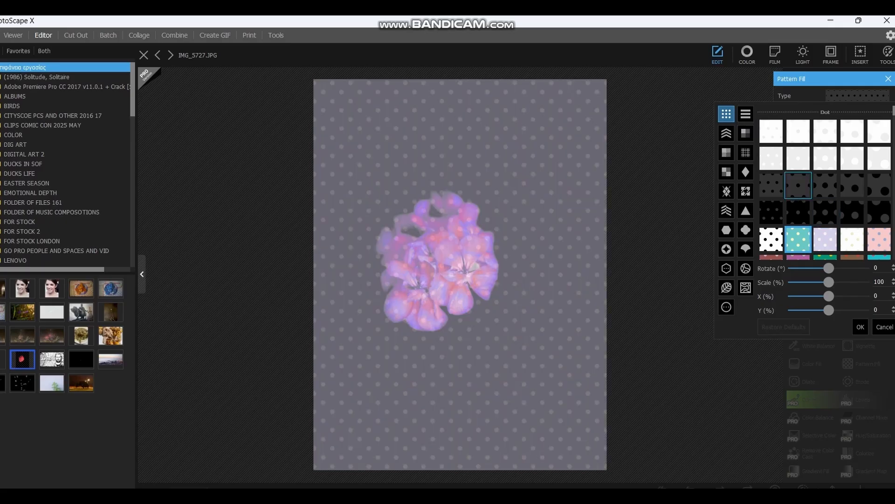
{"action": "left_click", "coordinate": [718, 54]}
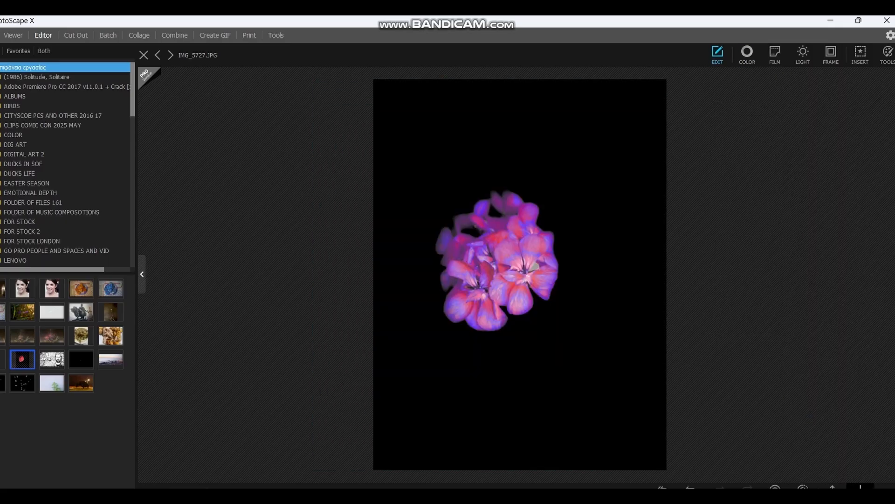
{"action": "left_click", "coordinate": [717, 55]}
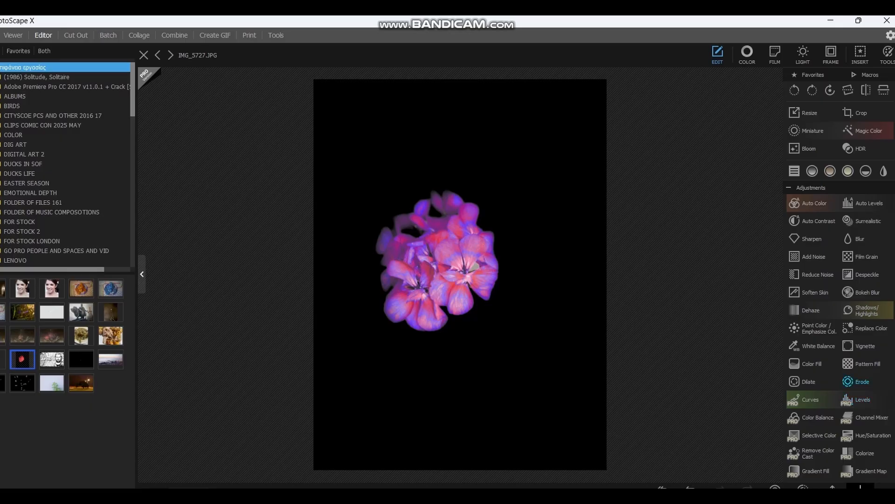
Try Erode at amount 72 and the Levels adjustment on the flower without applying either.
{"action": "left_click", "coordinate": [858, 381]}
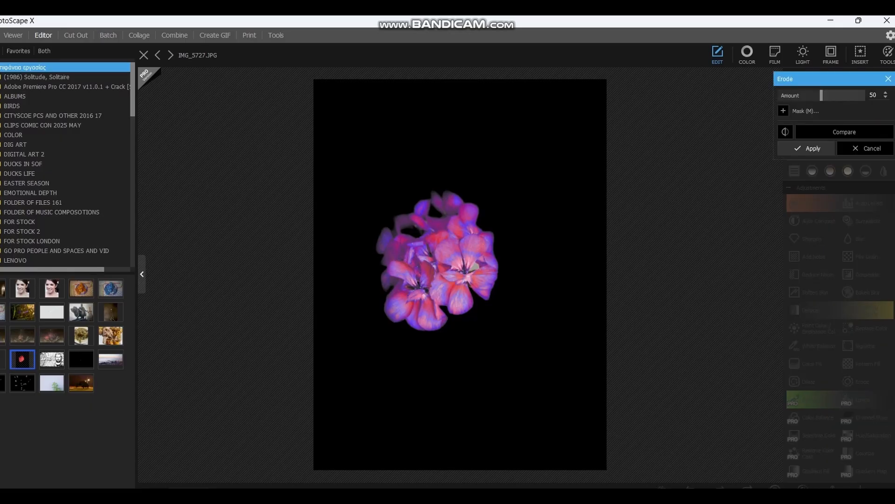
{"action": "left_click_drag", "start_coordinate": [821, 96], "coordinate": [841, 95]}
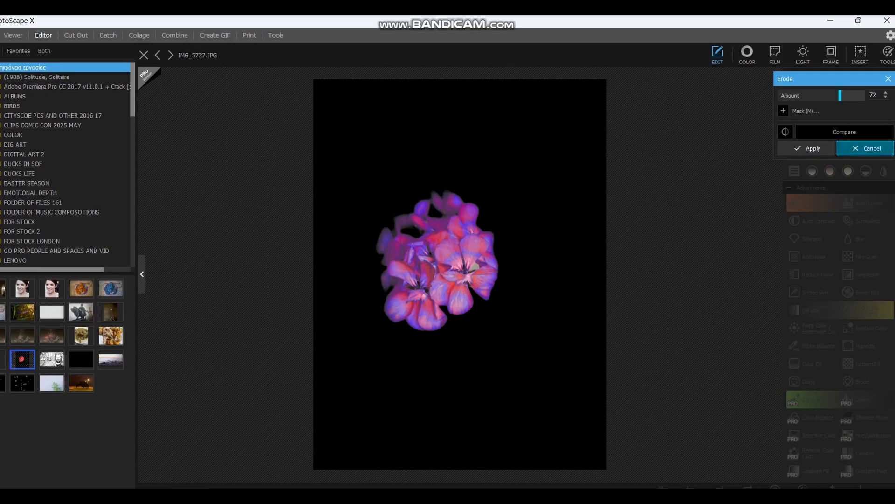
{"action": "left_click", "coordinate": [865, 149]}
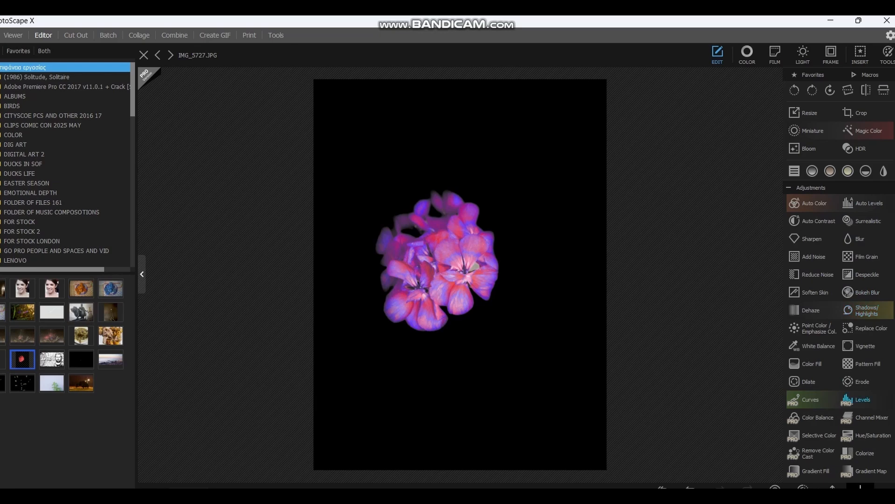
{"action": "left_click", "coordinate": [858, 399]}
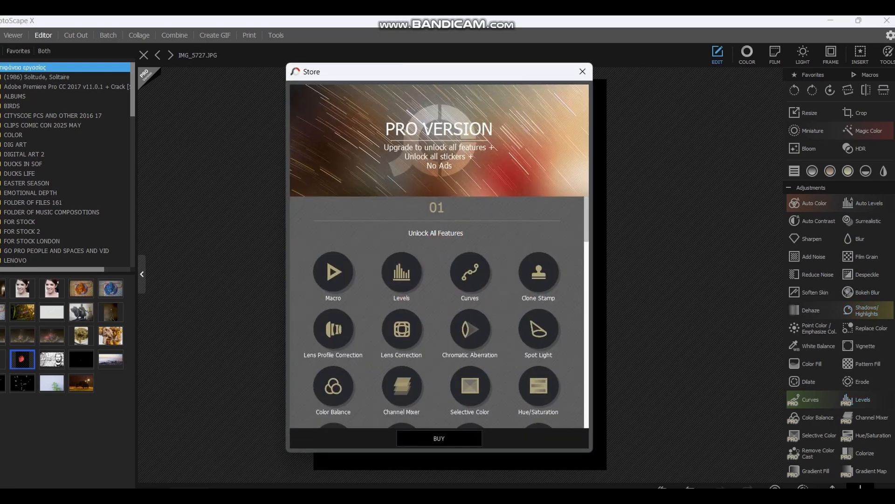
{"action": "left_click", "coordinate": [582, 72]}
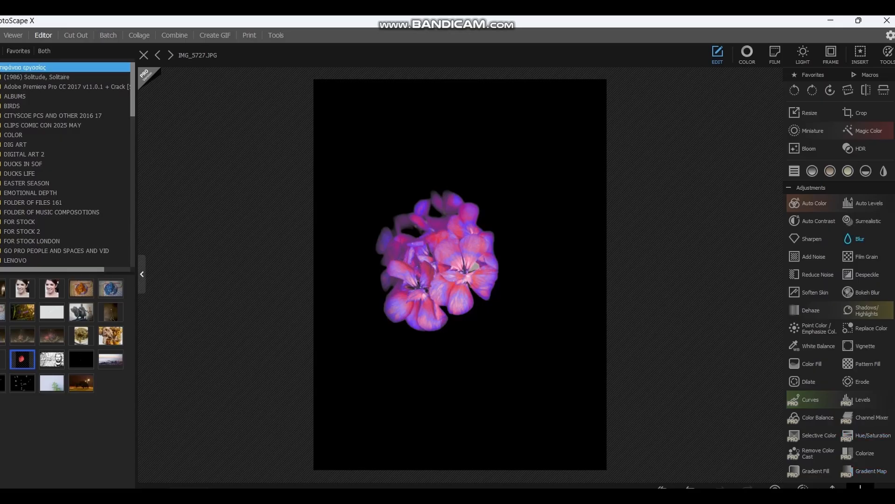
Save the edited flower photo as a new JPEG named FLOWER 2.
{"action": "left_click", "coordinate": [888, 486]}
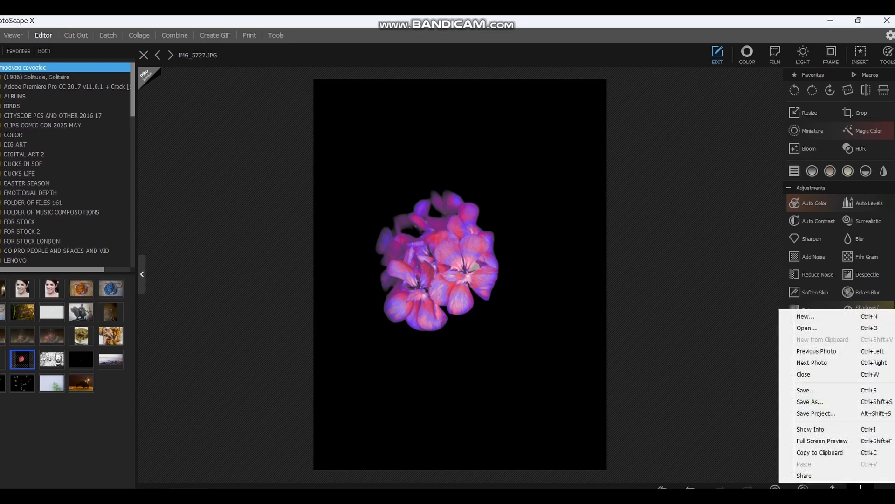
{"action": "left_click", "coordinate": [845, 401]}
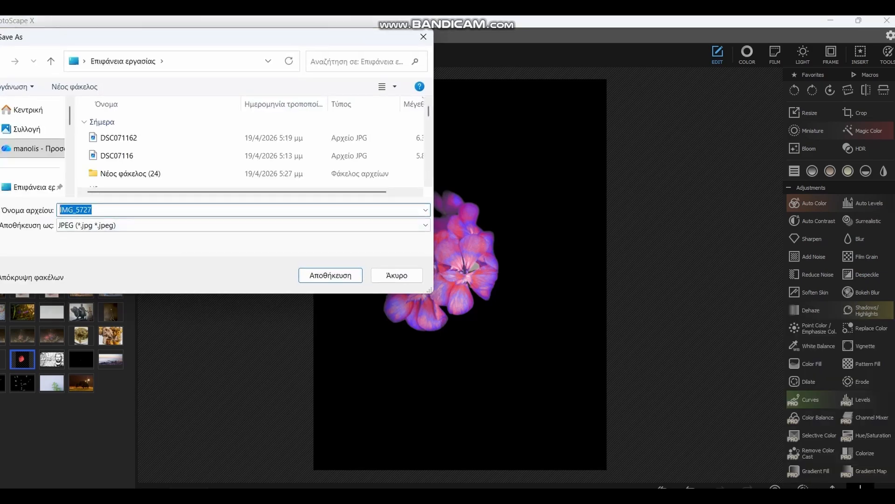
{"action": "type", "text": "φλος"}
{"action": "key", "text": "ctrl+a"}
{"action": "type", "text": "FLOWER 2"}
{"action": "key", "text": "Return"}
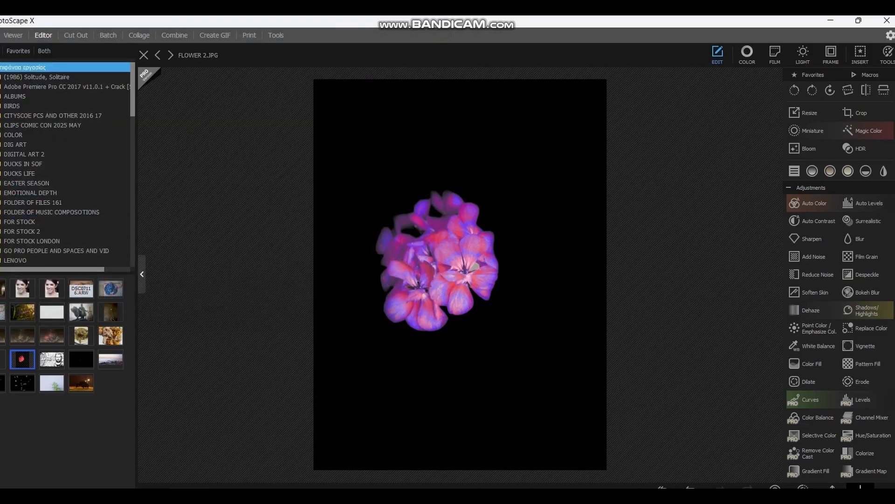
Open the portrait ANNA KENDRICK.jpg and apply Auto Color at threshold 50 and Auto Contrast to it.
{"action": "left_click", "coordinate": [22, 288]}
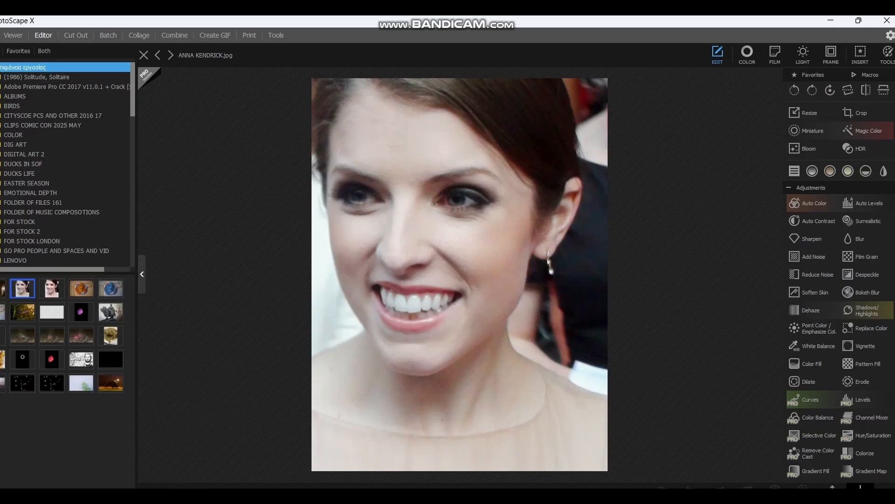
{"action": "left_click", "coordinate": [814, 204]}
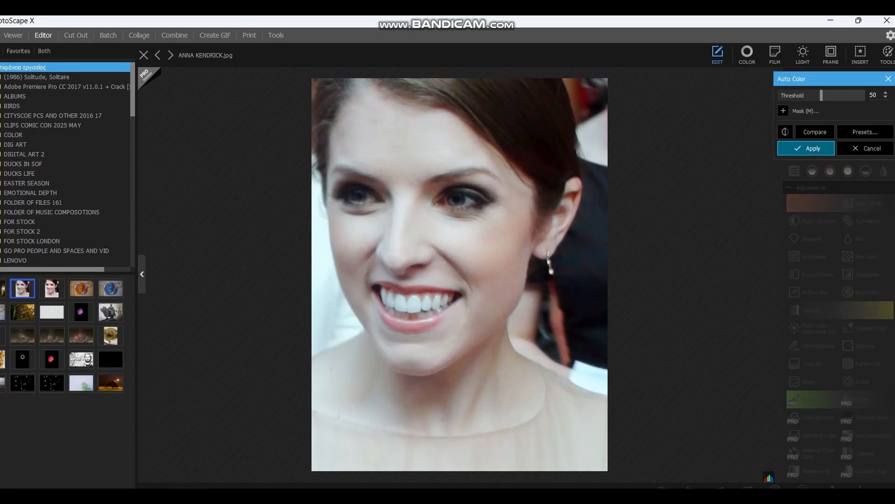
{"action": "left_click", "coordinate": [814, 148]}
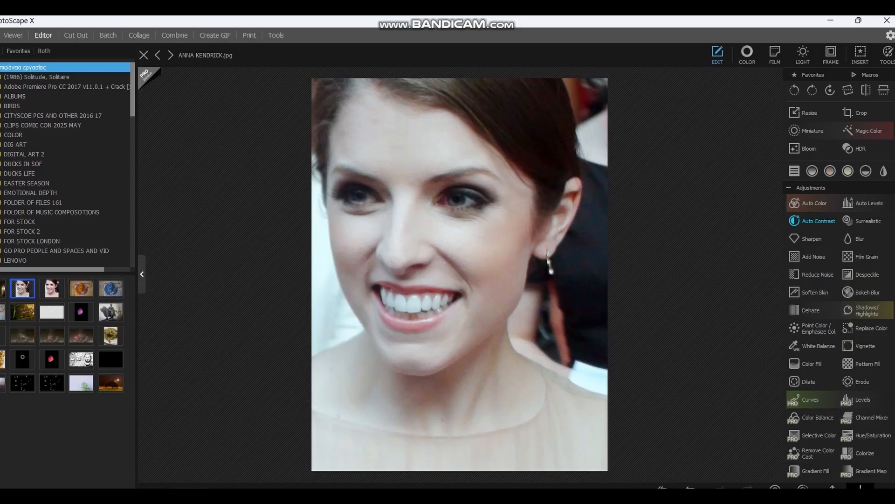
{"action": "left_click", "coordinate": [816, 220]}
{"action": "left_click", "coordinate": [814, 148]}
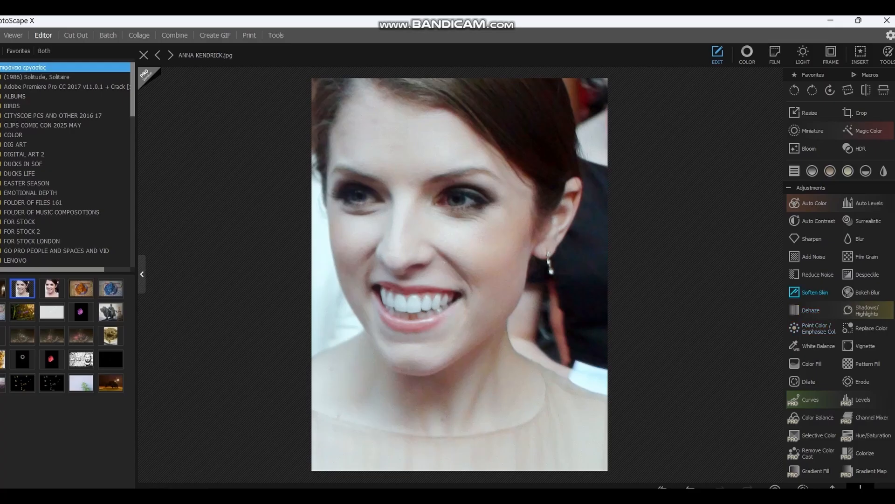
Apply Soften Skin with a 9 px radius and White Balance with Preserve Luminosity enabled to the portrait.
{"action": "left_click", "coordinate": [815, 292]}
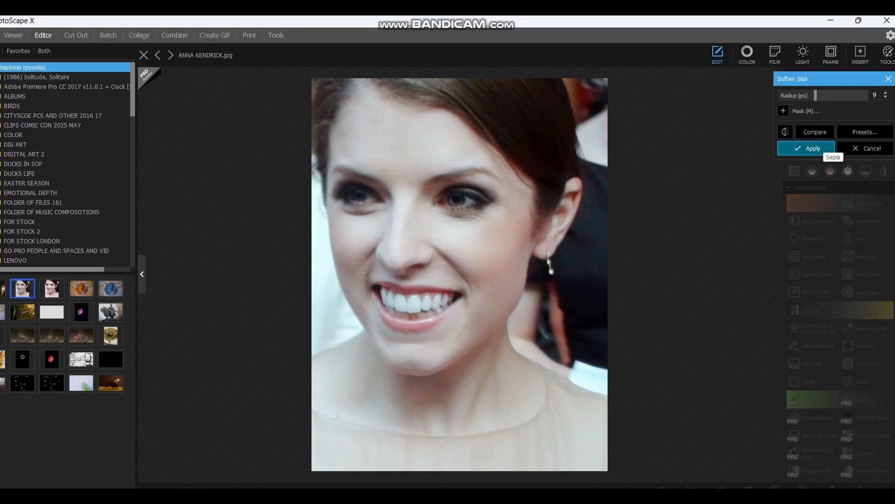
{"action": "left_click", "coordinate": [810, 149]}
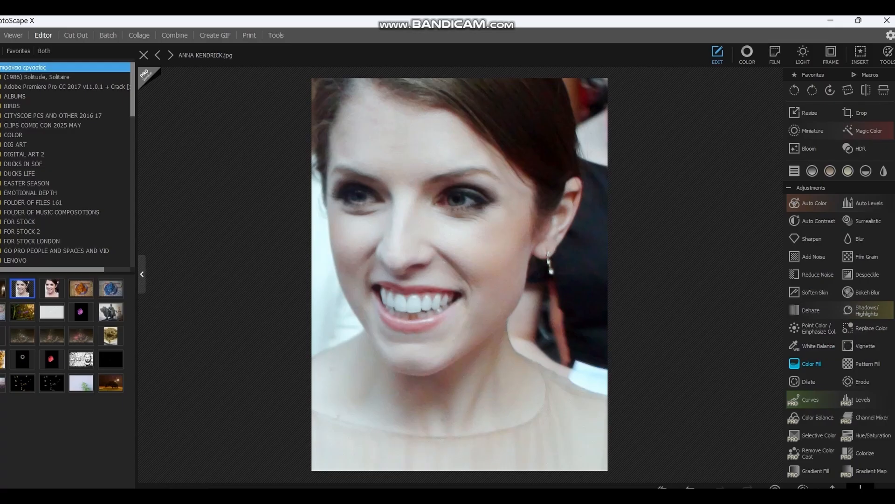
{"action": "left_click", "coordinate": [813, 346]}
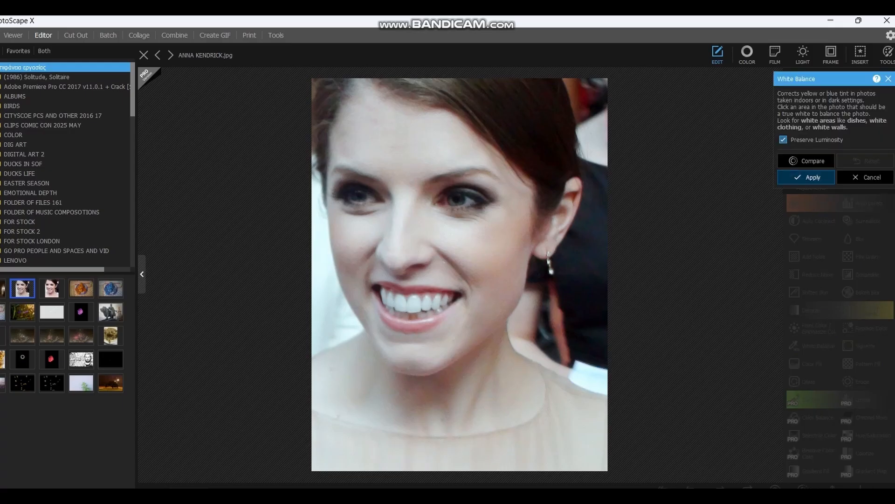
{"action": "left_click", "coordinate": [807, 177]}
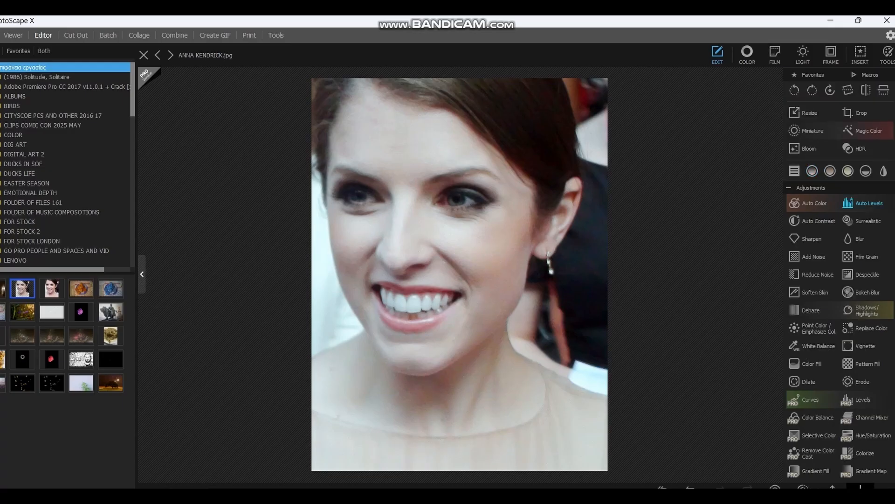
Apply Auto Levels at threshold 50 to the portrait and save it as a new JPEG named ANNA KENDRICK4.
{"action": "left_click", "coordinate": [863, 203]}
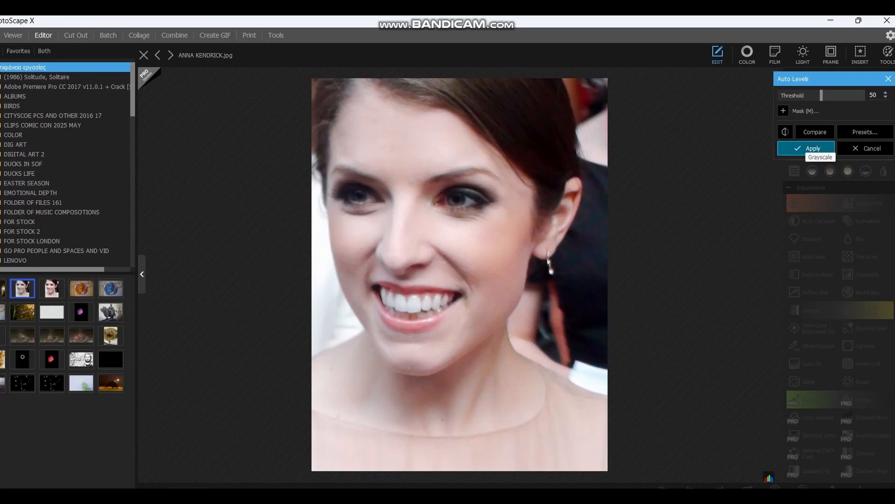
{"action": "left_click", "coordinate": [810, 149]}
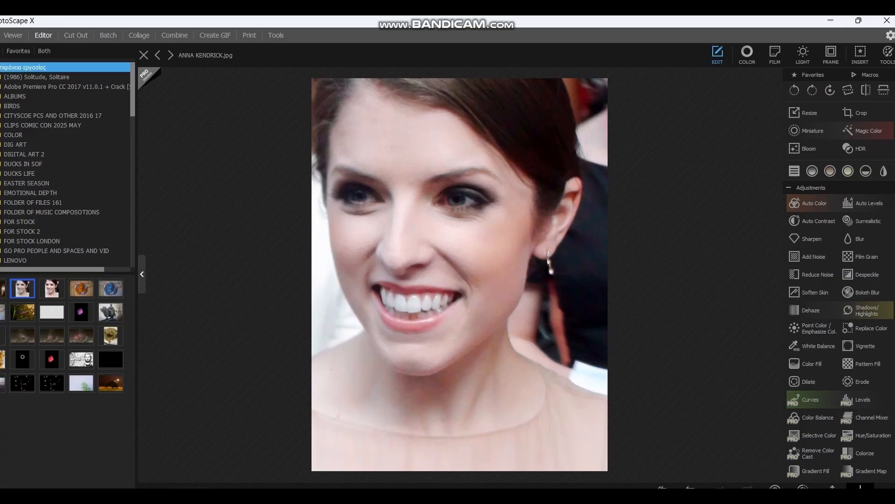
{"action": "left_click", "coordinate": [888, 491]}
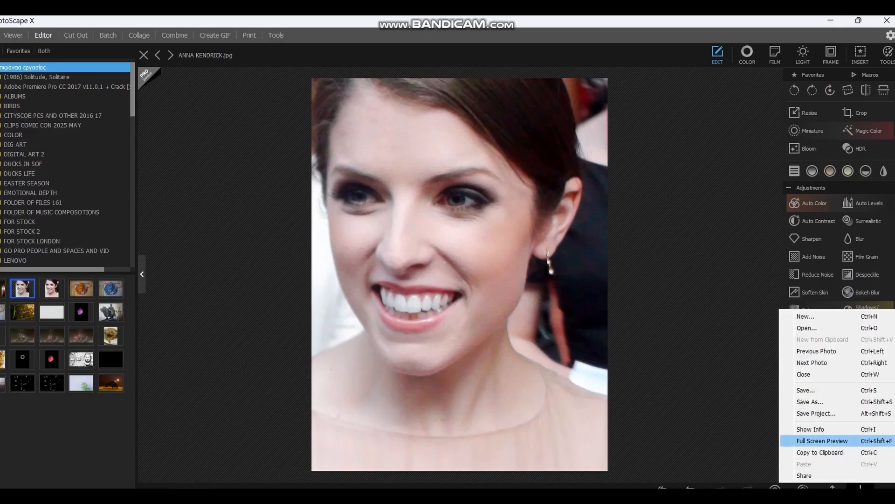
{"action": "left_click", "coordinate": [810, 402]}
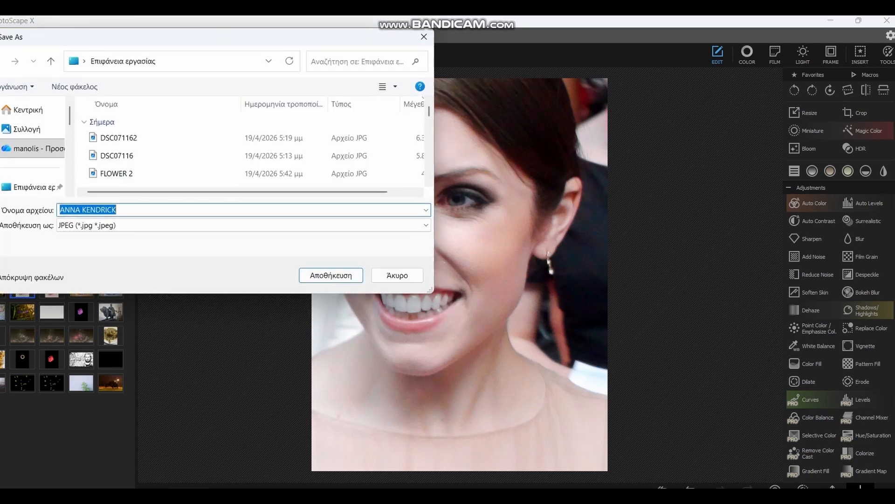
{"action": "key", "text": "End"}
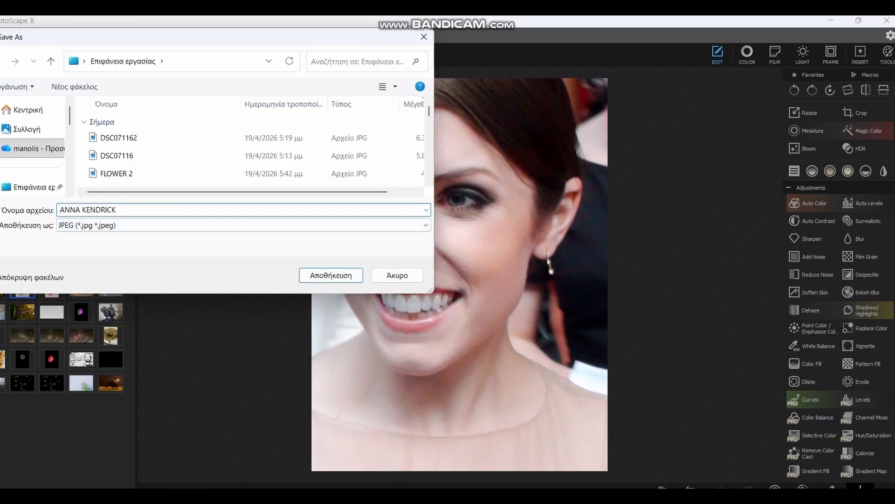
{"action": "type", "text": "4"}
{"action": "key", "text": "Return"}
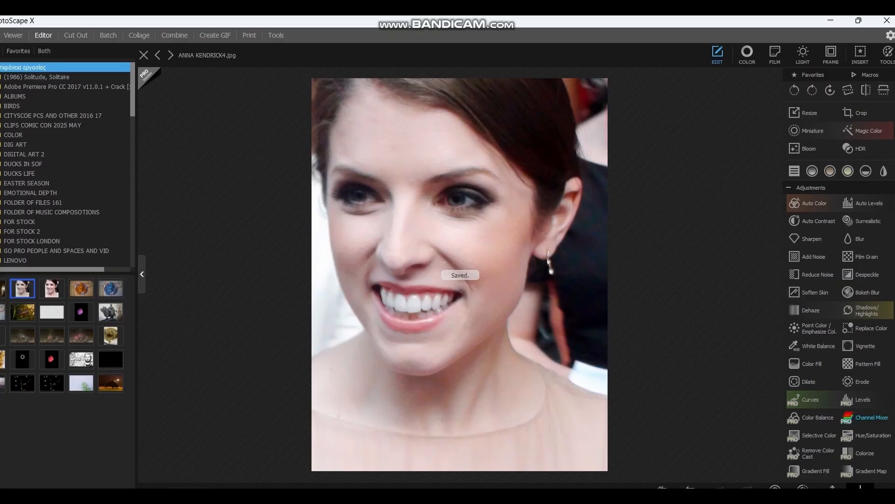
Open DSC07116.ARW and try Replace Color on the orange-brown pastries, shifting their hue to deep blue.
{"action": "left_click", "coordinate": [81, 289]}
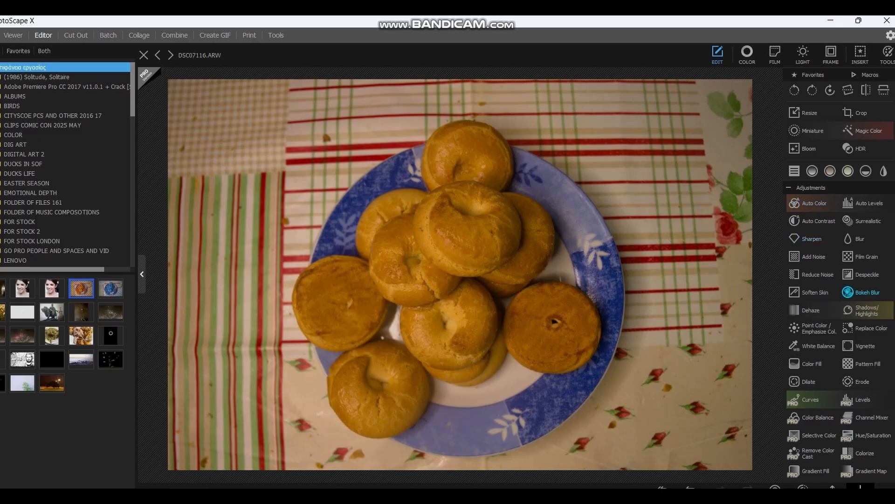
{"action": "left_click", "coordinate": [850, 327]}
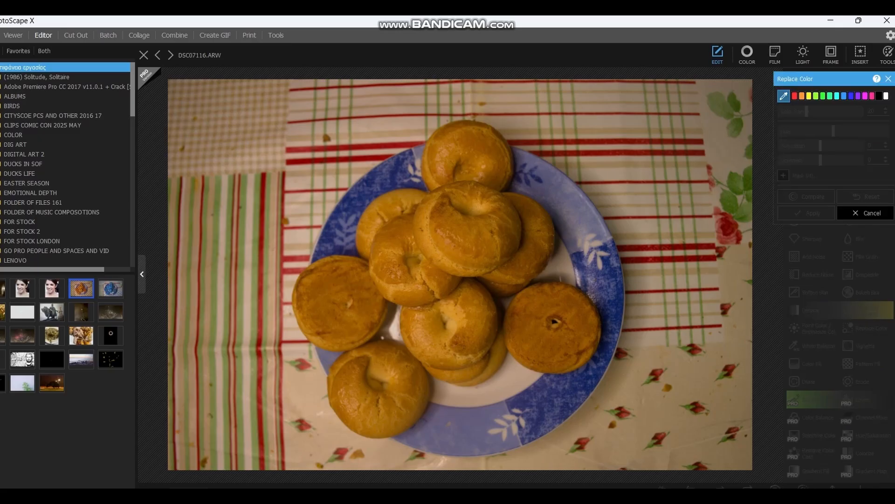
{"action": "left_click", "coordinate": [522, 248]}
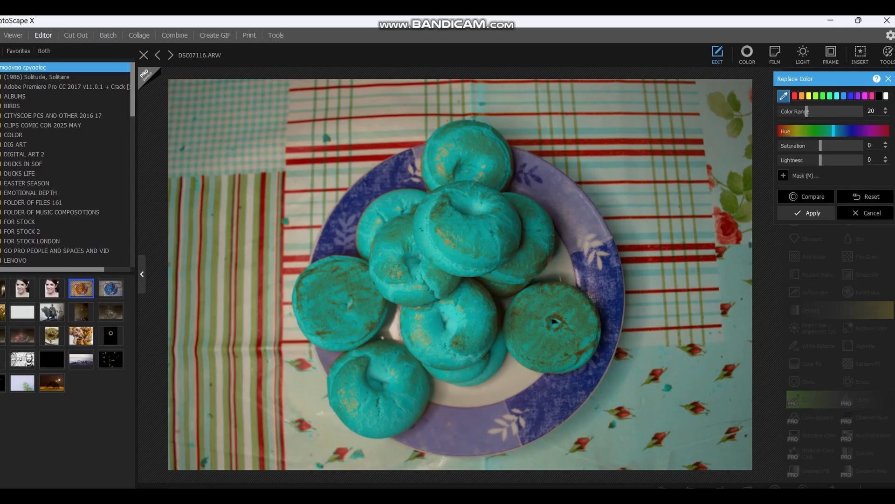
{"action": "left_click_drag", "start_coordinate": [834, 131], "coordinate": [851, 131]}
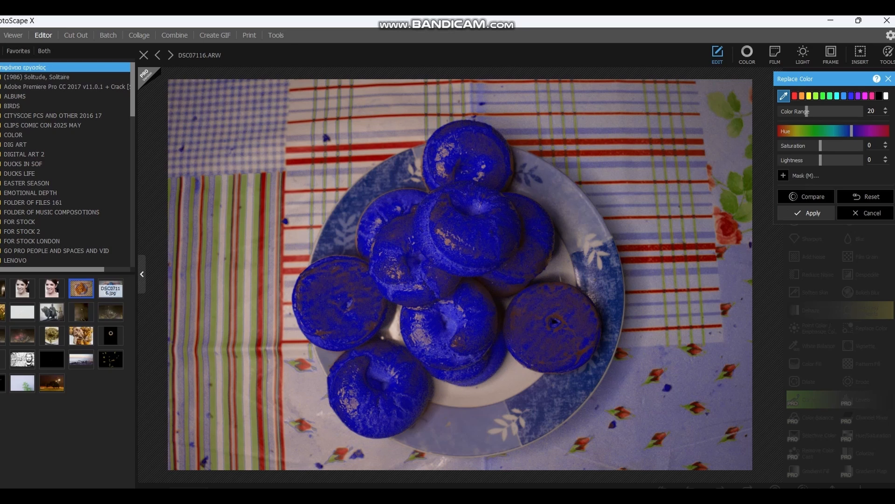
Open DSC07116.jpg without keeping the unapplied recolor, reduce the editor window, and apply Auto Contrast to the photo.
{"action": "left_click", "coordinate": [110, 289]}
{"action": "left_click", "coordinate": [439, 273]}
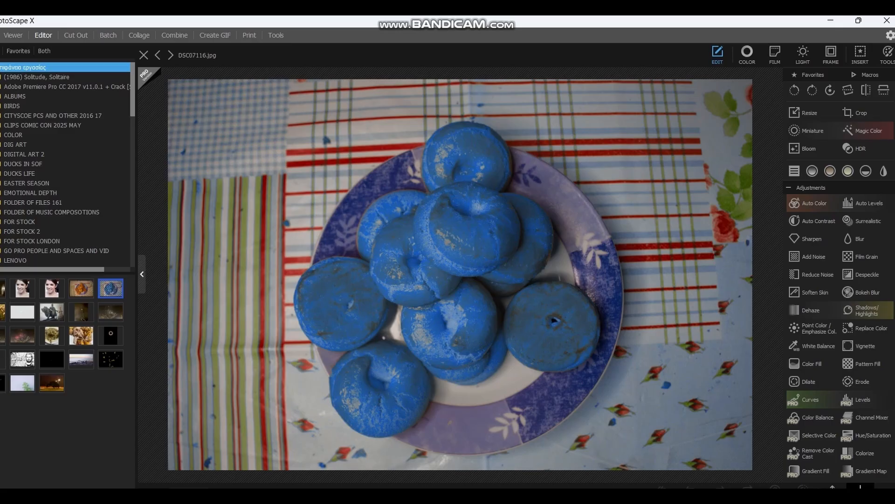
{"action": "mouse_move", "coordinate": [667, 500]}
{"action": "left_click", "coordinate": [858, 20]}
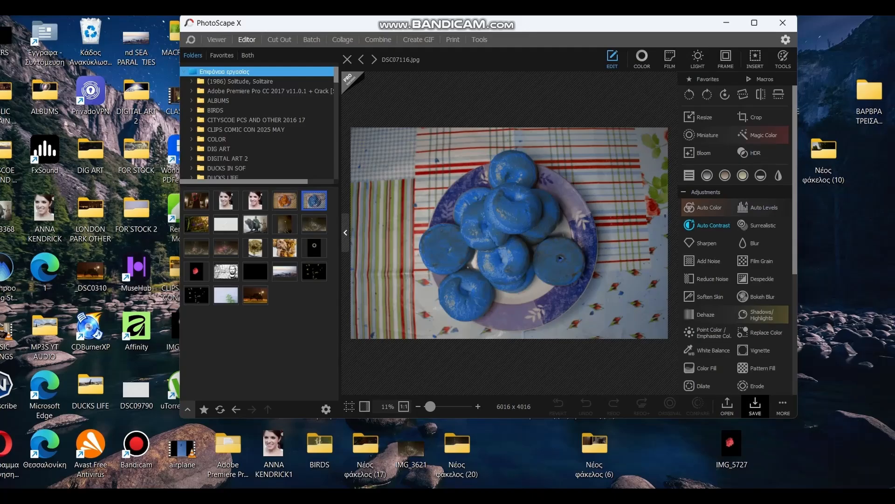
{"action": "left_click", "coordinate": [713, 226]}
{"action": "left_click", "coordinate": [702, 151]}
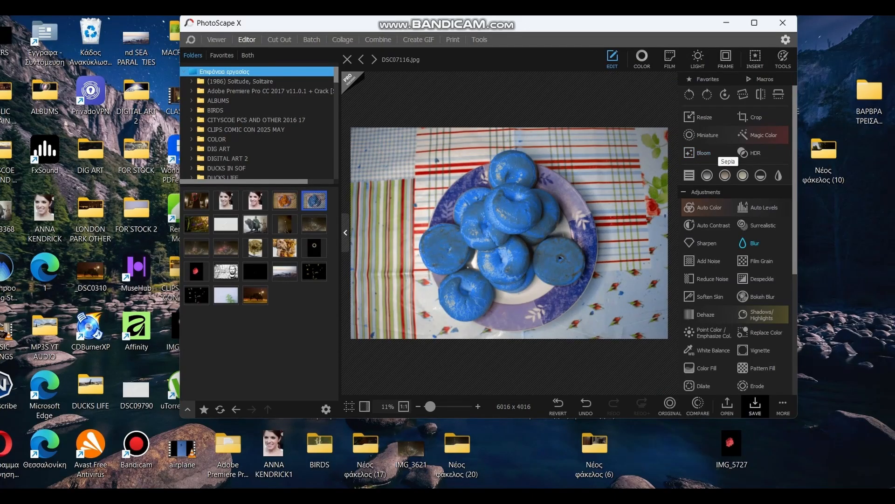
Save the contrast-adjusted photo of blue pastries to the desktop as a new JPEG named DSC071162.
{"action": "left_click", "coordinate": [783, 405]}
{"action": "left_click", "coordinate": [699, 313]}
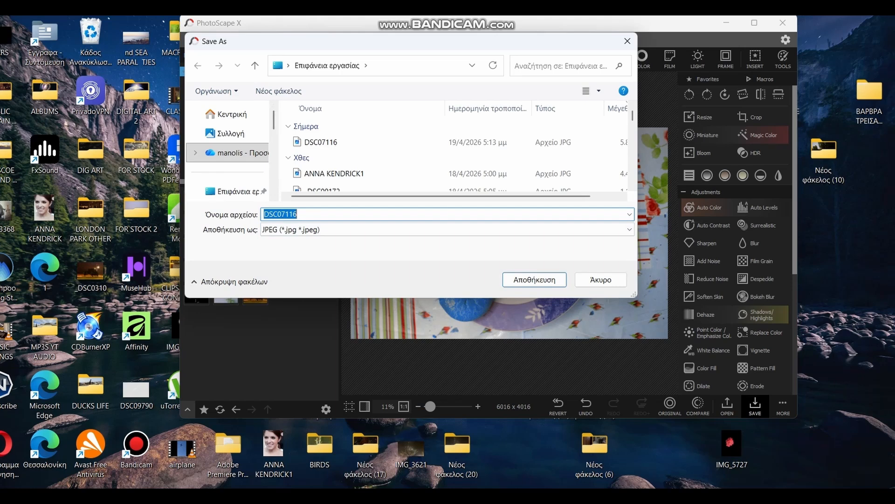
{"action": "left_click", "coordinate": [238, 191]}
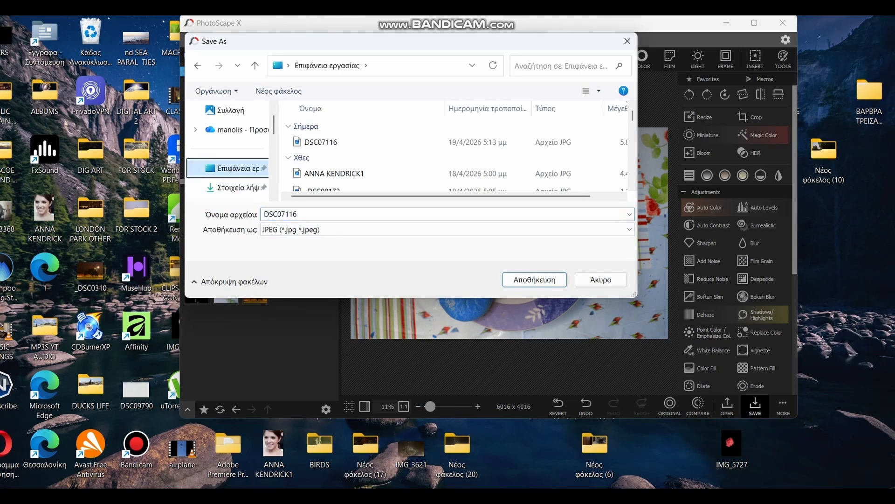
{"action": "left_click", "coordinate": [326, 214]}
{"action": "left_click", "coordinate": [326, 214]}
{"action": "type", "text": "2"}
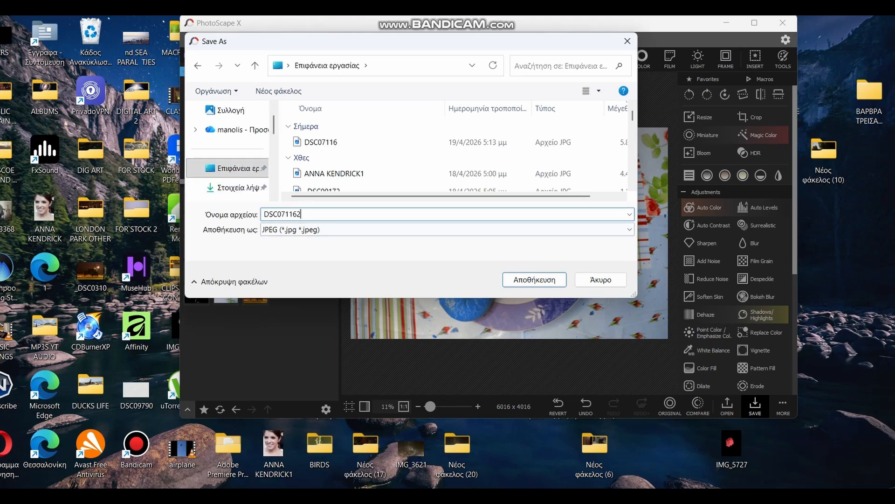
{"action": "left_click", "coordinate": [535, 279]}
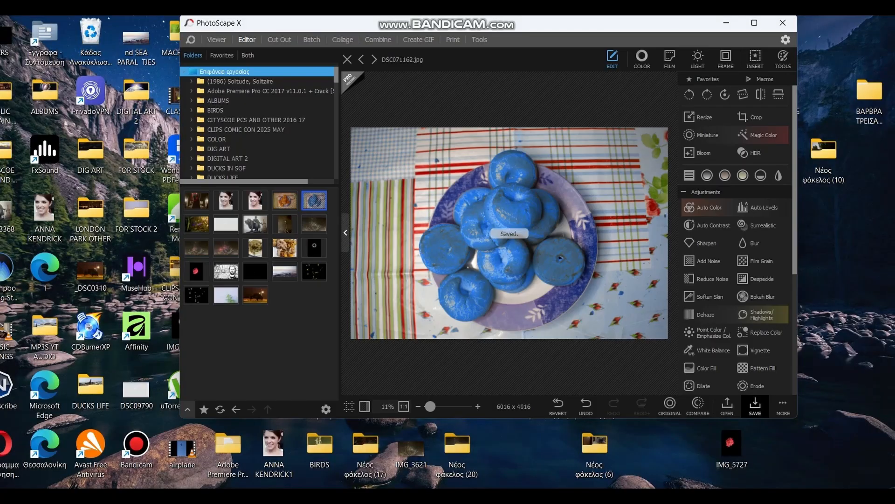